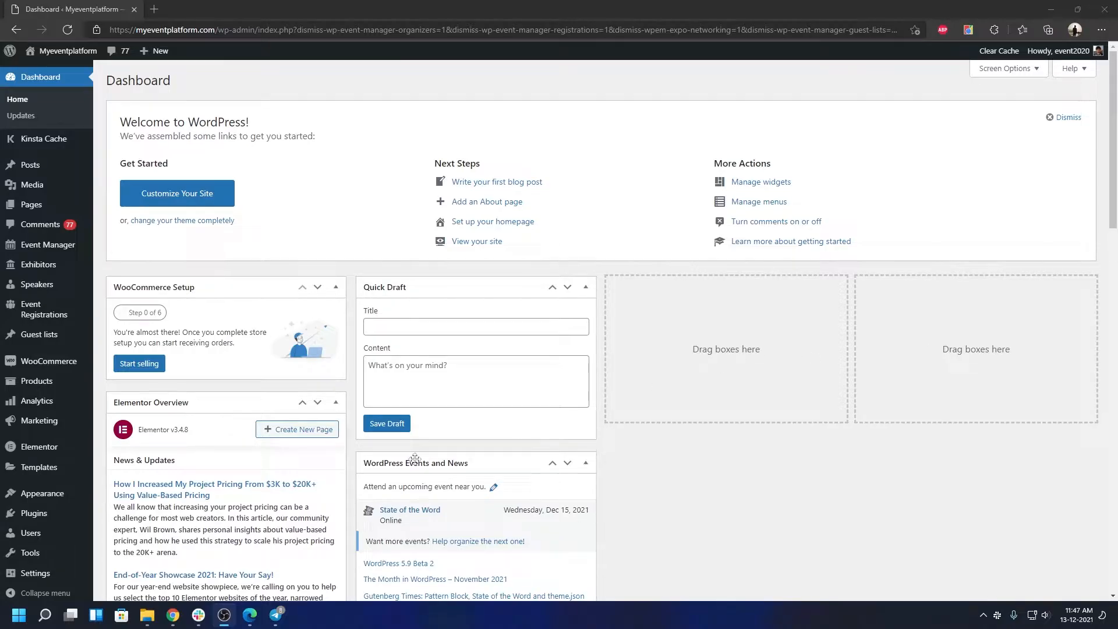
Step: On the Add Plugins page, search the plugin directory for 'one click demo import'
click(122, 533)
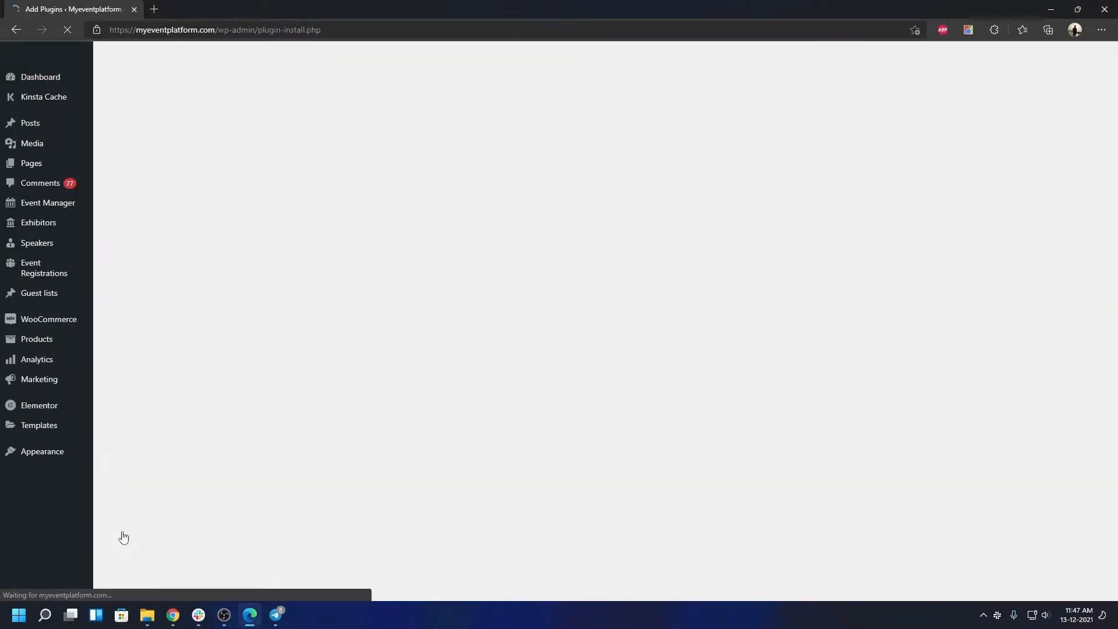
click(1010, 111)
text(one click )
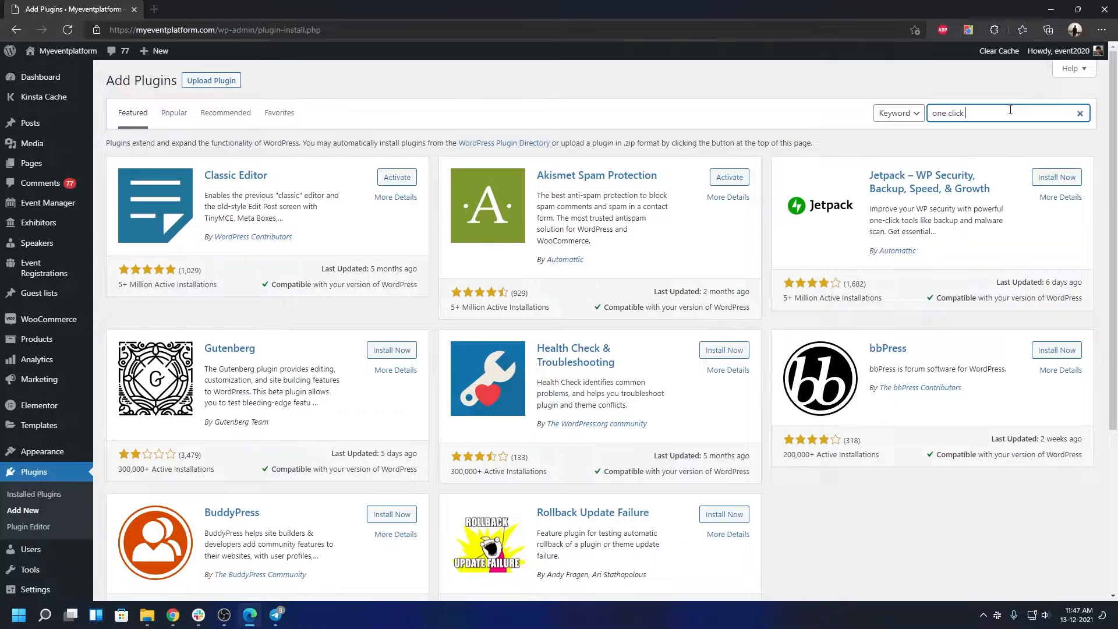
text(demo import)
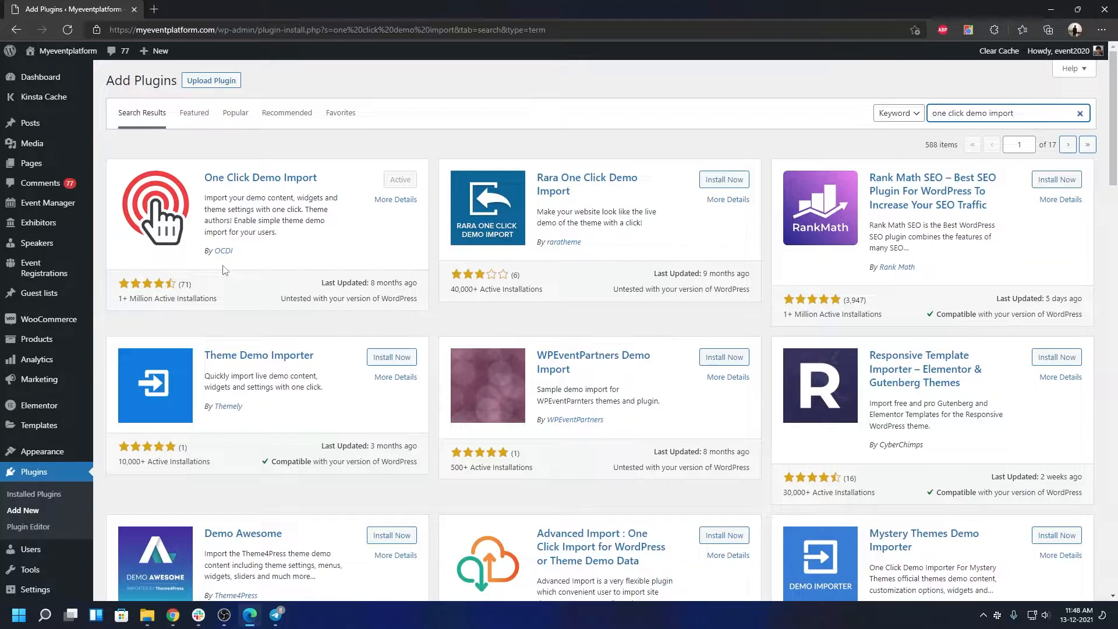
Step: Browse the Event Listing demo grid under Import Demo Data and start importing the Learning demo
mouse_move(35, 453)
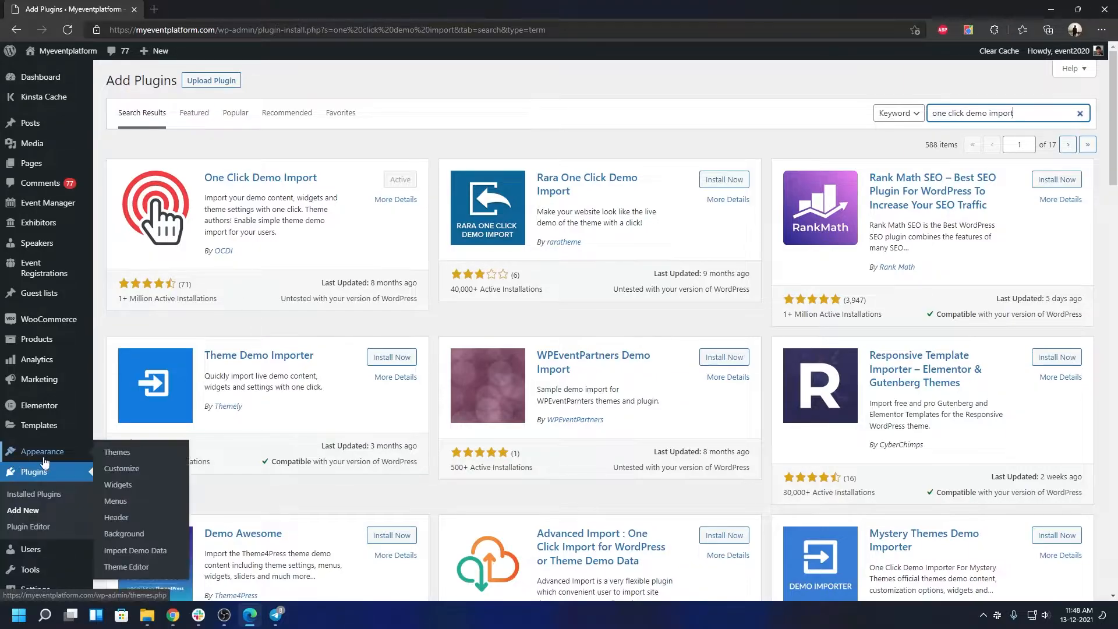
click(139, 550)
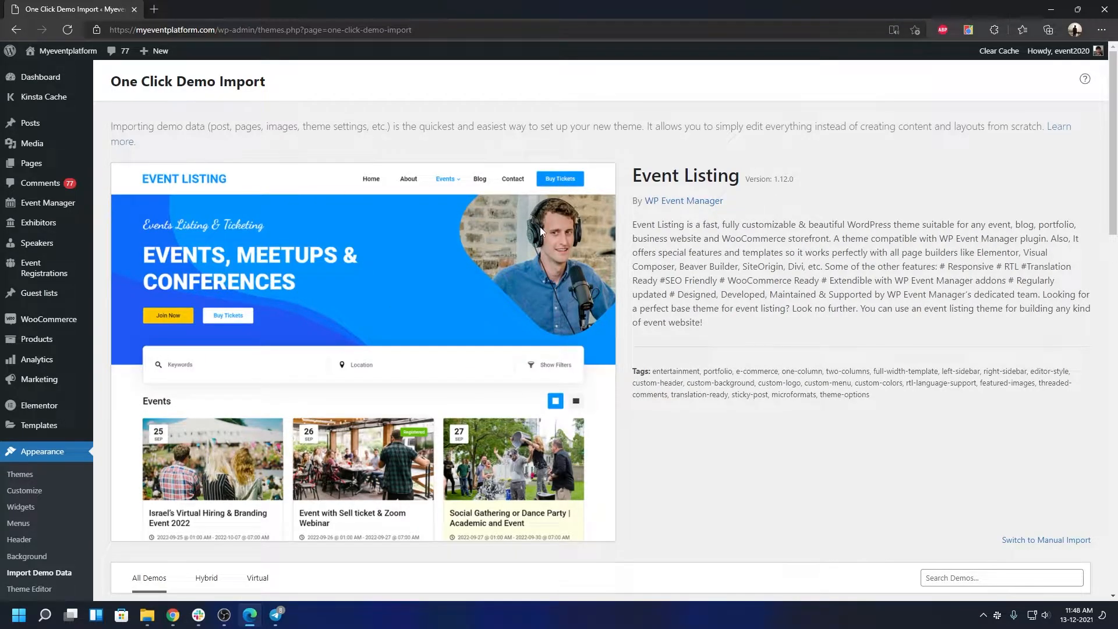
scroll(536, 227, down, 6)
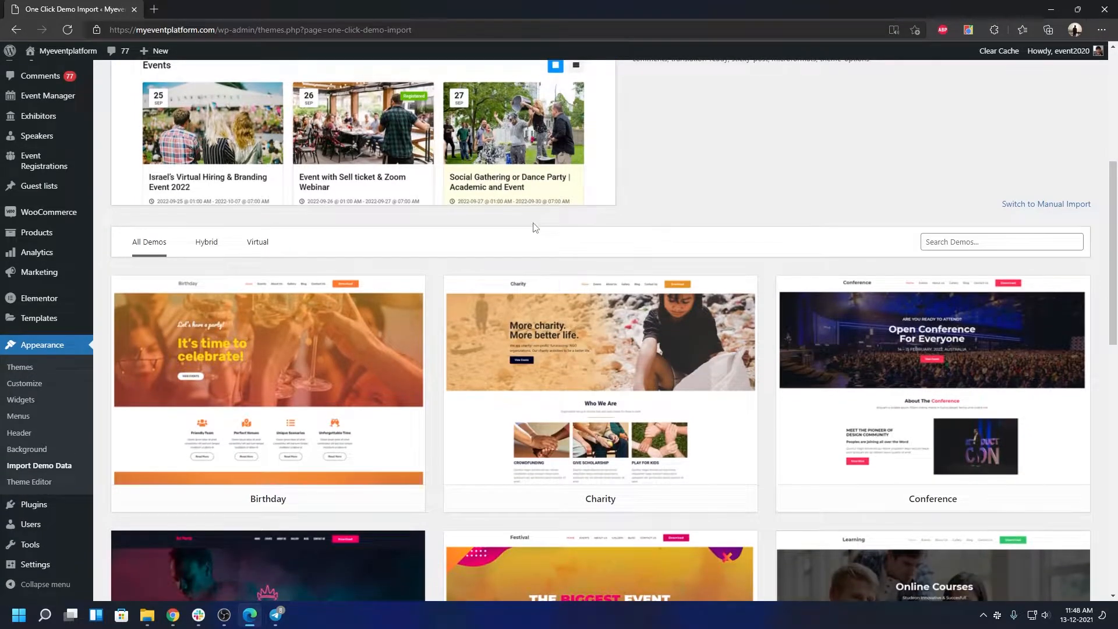
scroll(535, 227, down, 3)
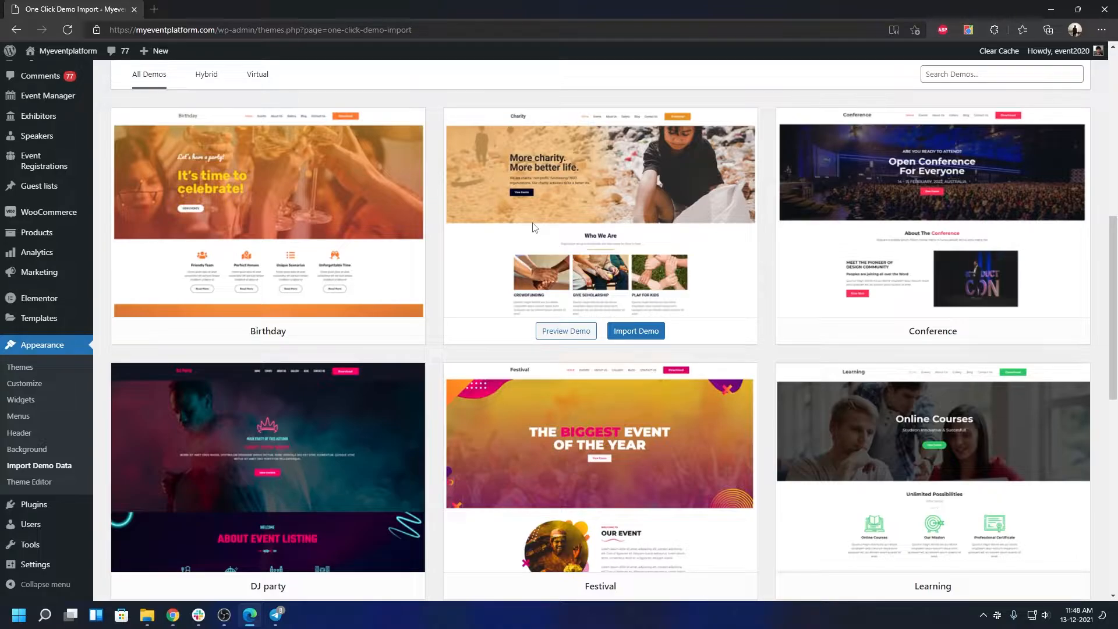
scroll(725, 324, down, 4)
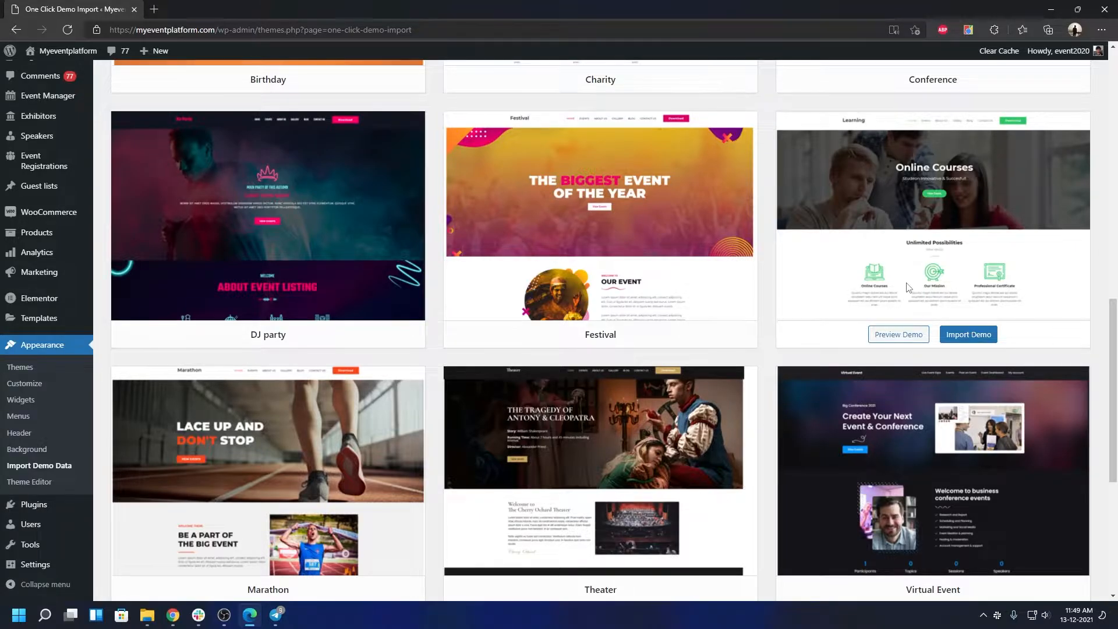
click(968, 335)
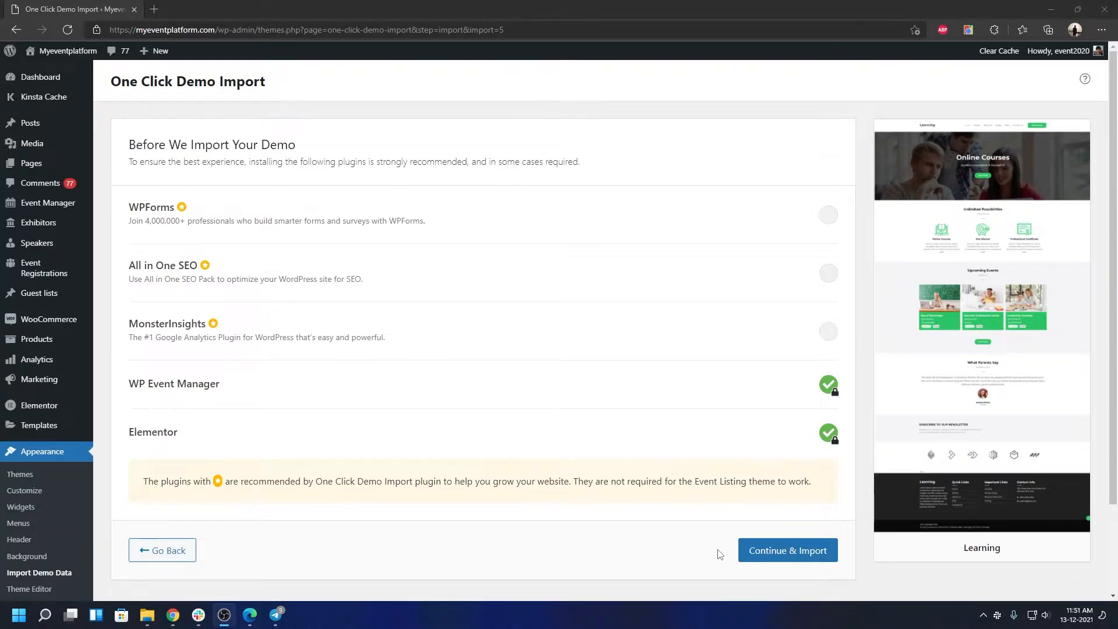
Step: Confirm Continue & Import so the Learning demo import runs to Import Complete
click(748, 552)
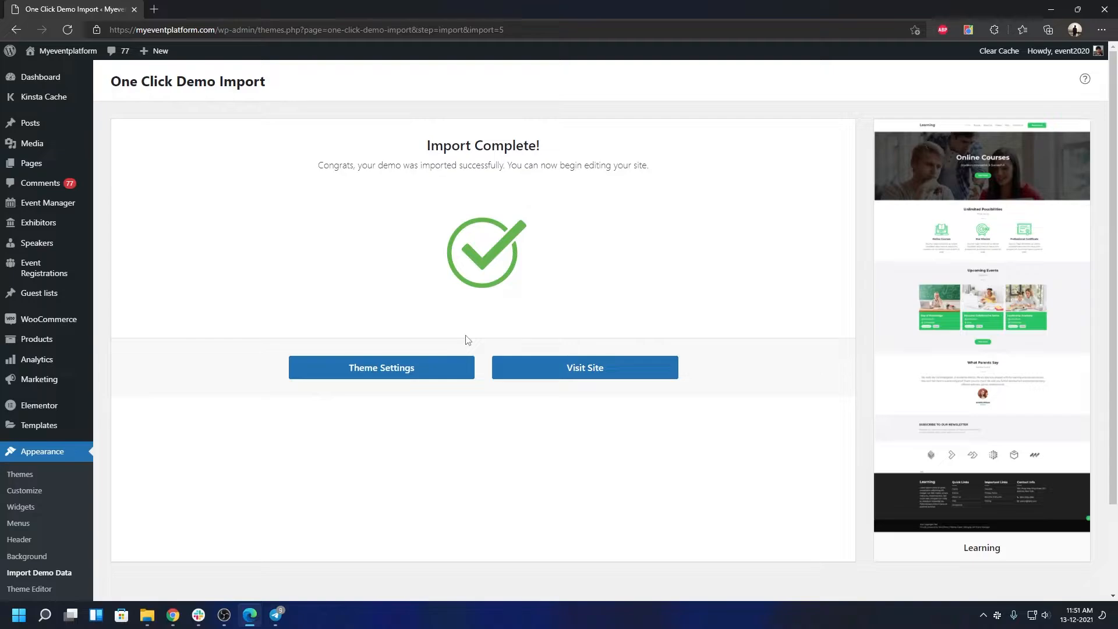
Step: Visit the site and scroll through the Online Courses banner and Upcoming Events, then back up
click(566, 375)
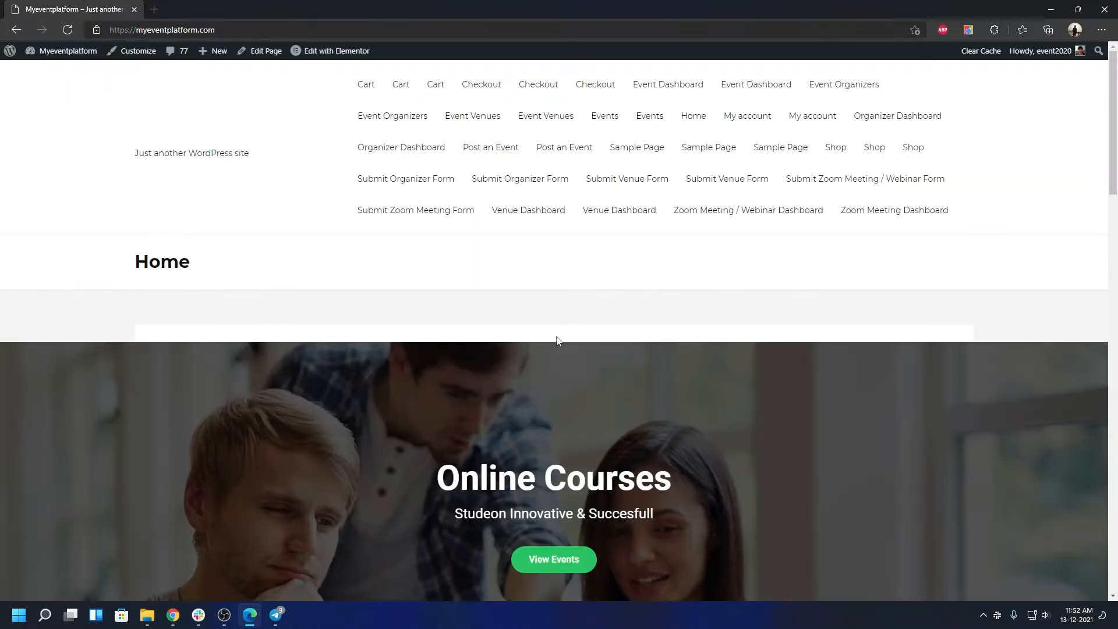
scroll(496, 371, down, 5)
scroll(492, 369, up, 3)
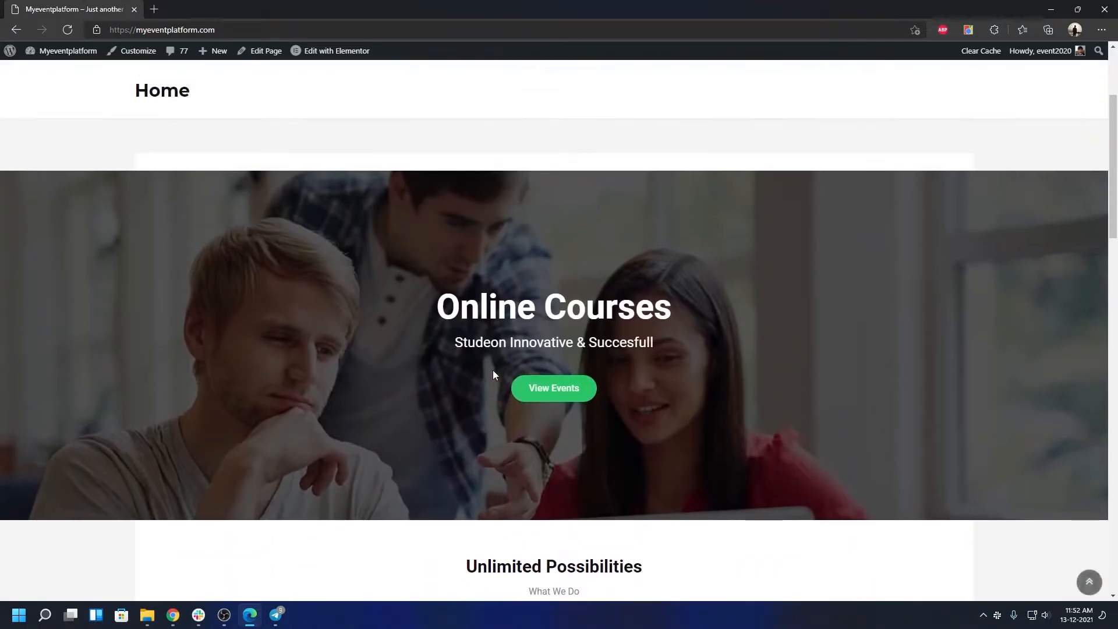
scroll(466, 378, down, 2)
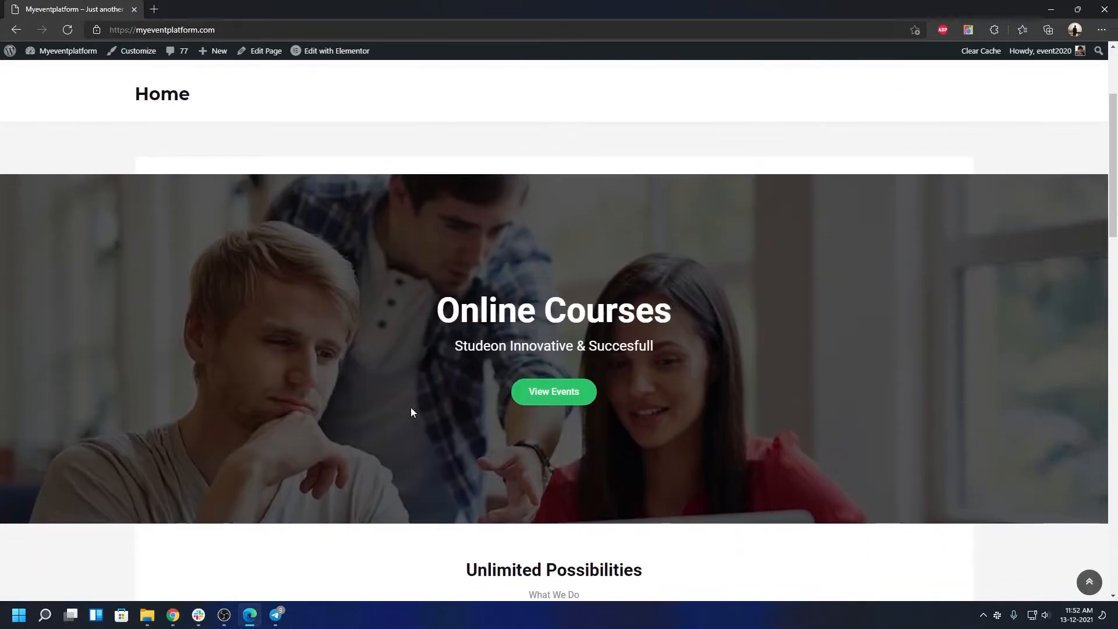
scroll(377, 417, down, 4)
scroll(380, 419, down, 3)
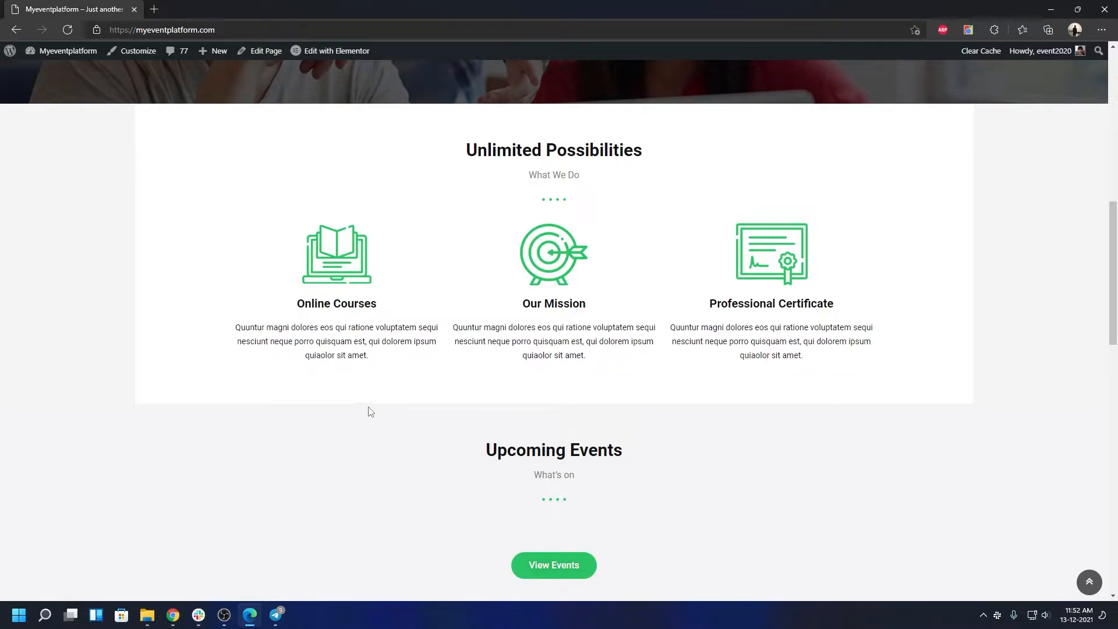
scroll(369, 412, up, 7)
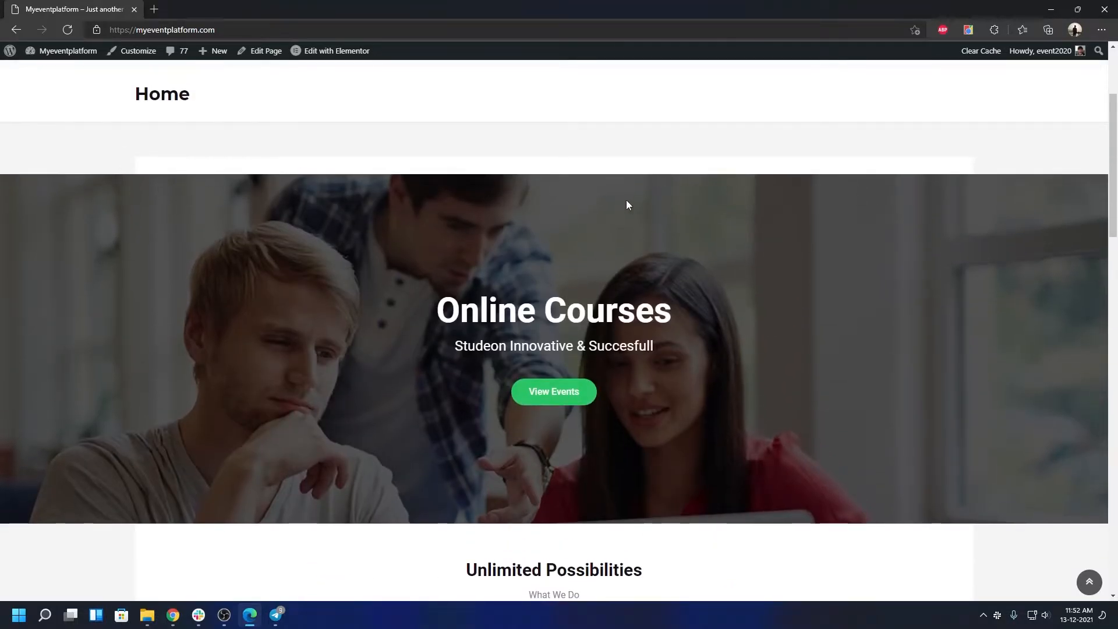
scroll(626, 202, up, 3)
Step: Set the Home page template to Elementor Full Width and update the page
click(269, 52)
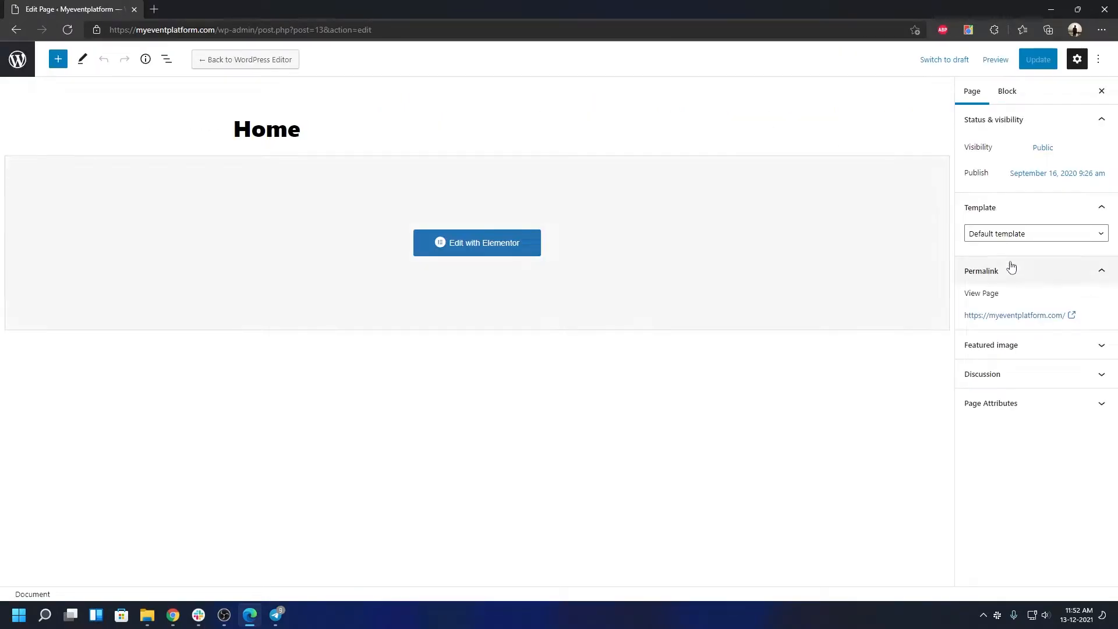
click(999, 263)
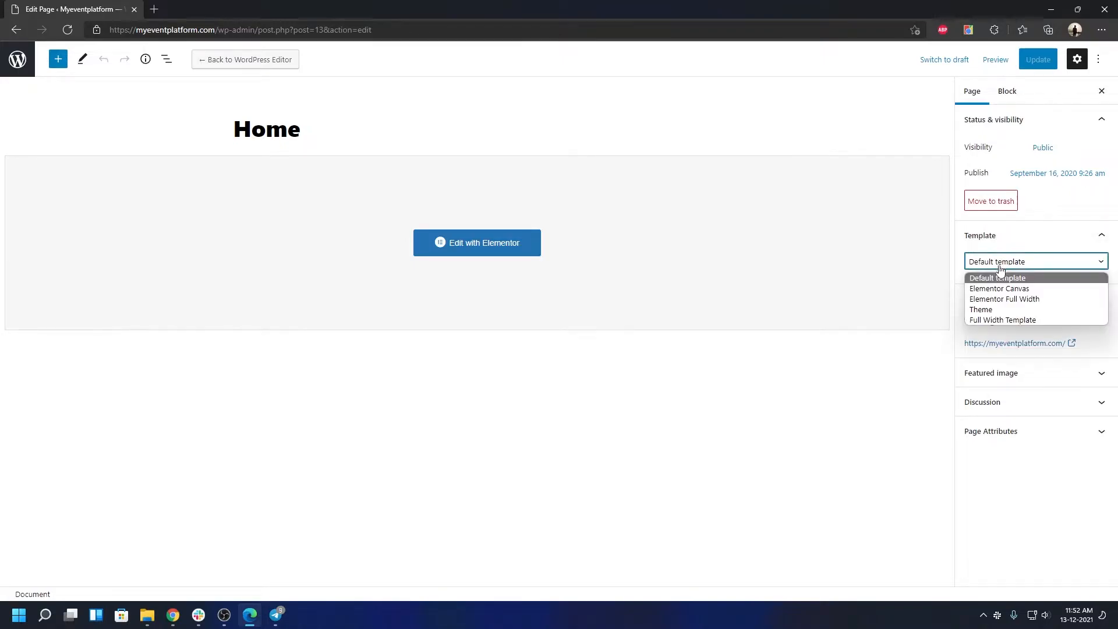
click(1001, 300)
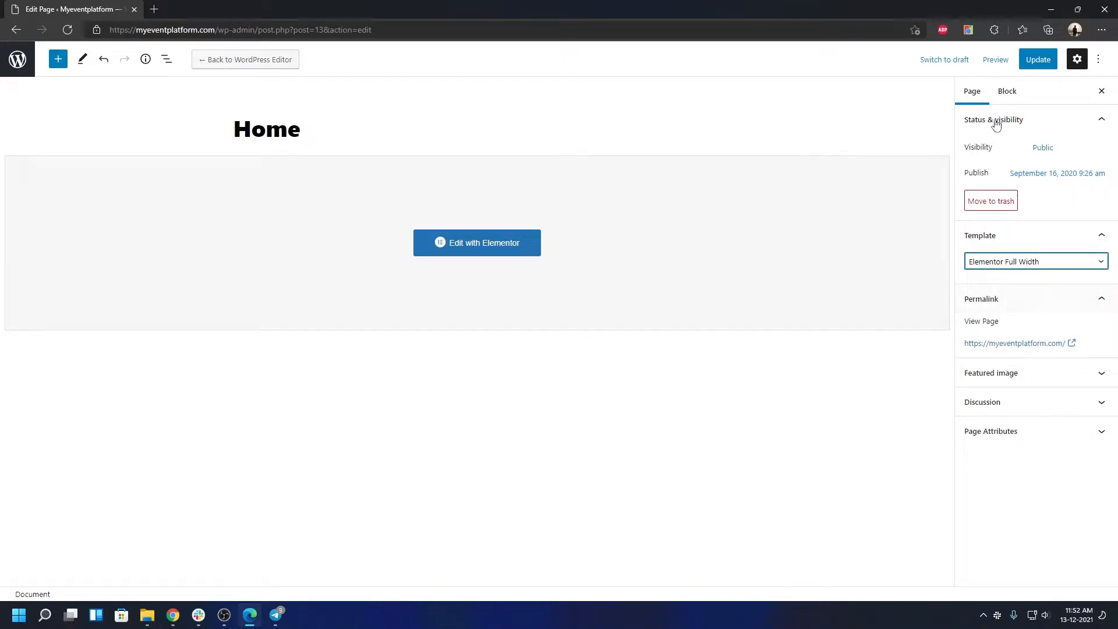
click(1029, 68)
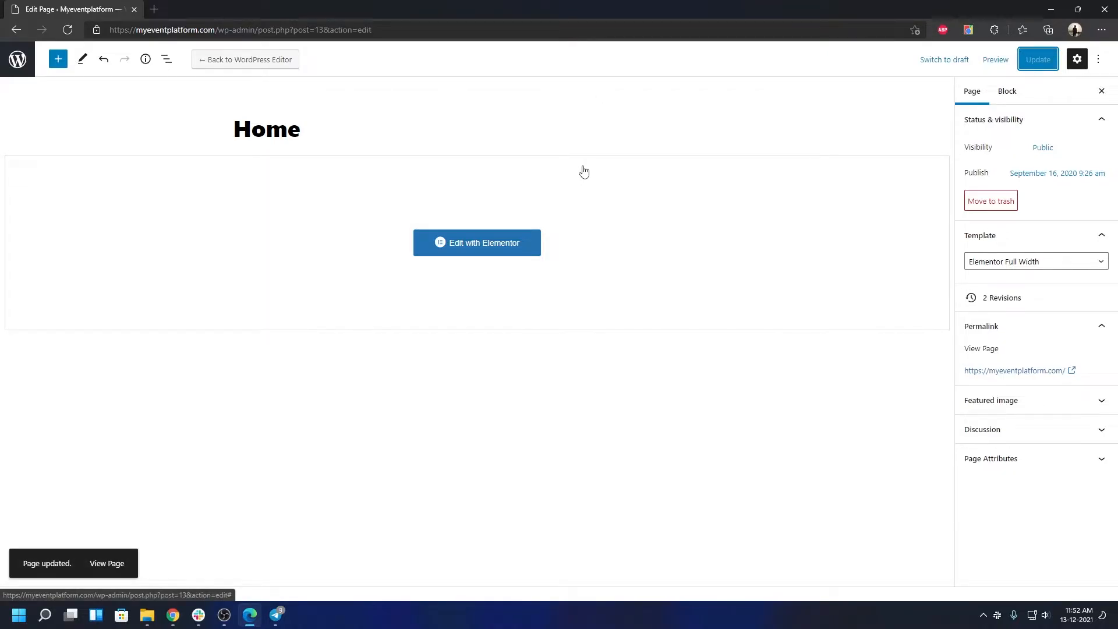
Step: View the live home page in a new tab, scroll through it, and launch the Customizer
click(989, 371)
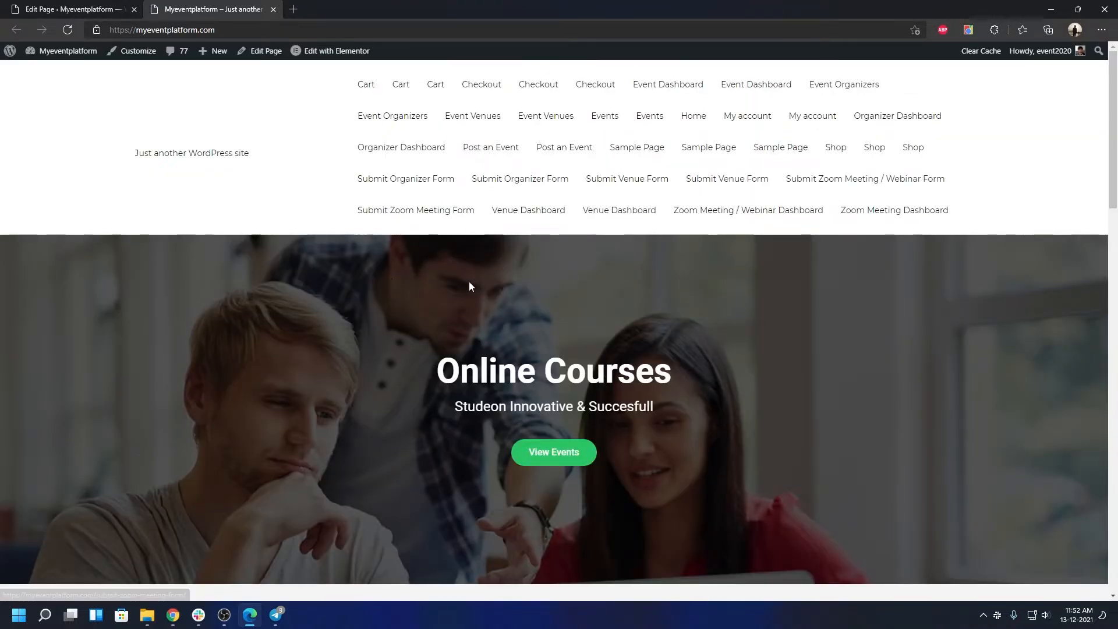
scroll(477, 272, down, 3)
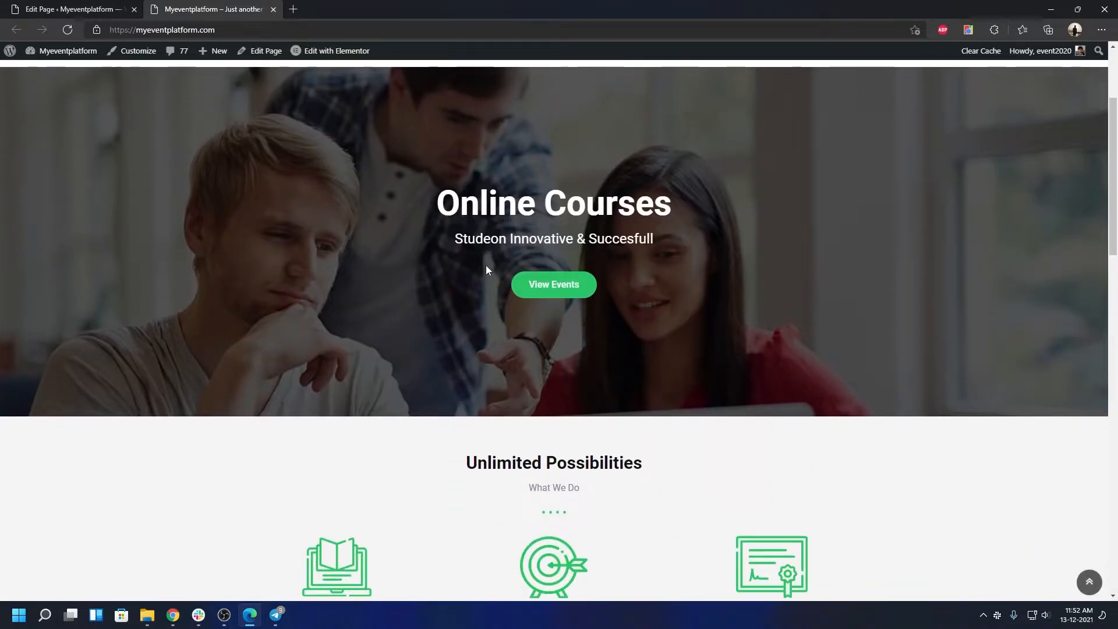
scroll(486, 266, down, 3)
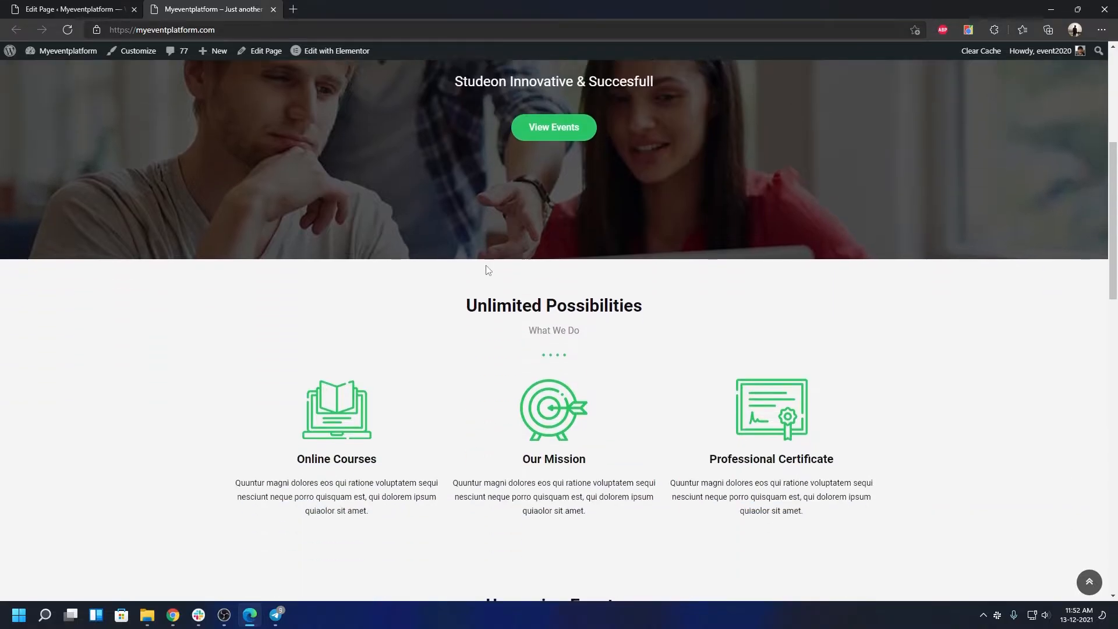
scroll(304, 235, up, 6)
scroll(299, 228, down, 8)
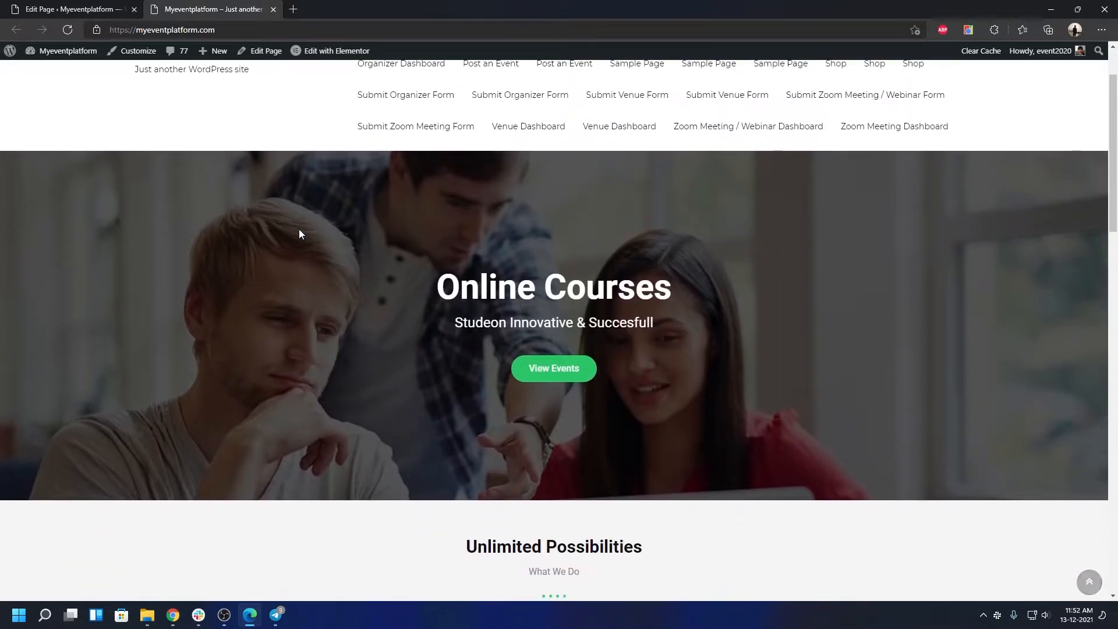
scroll(301, 233, down, 6)
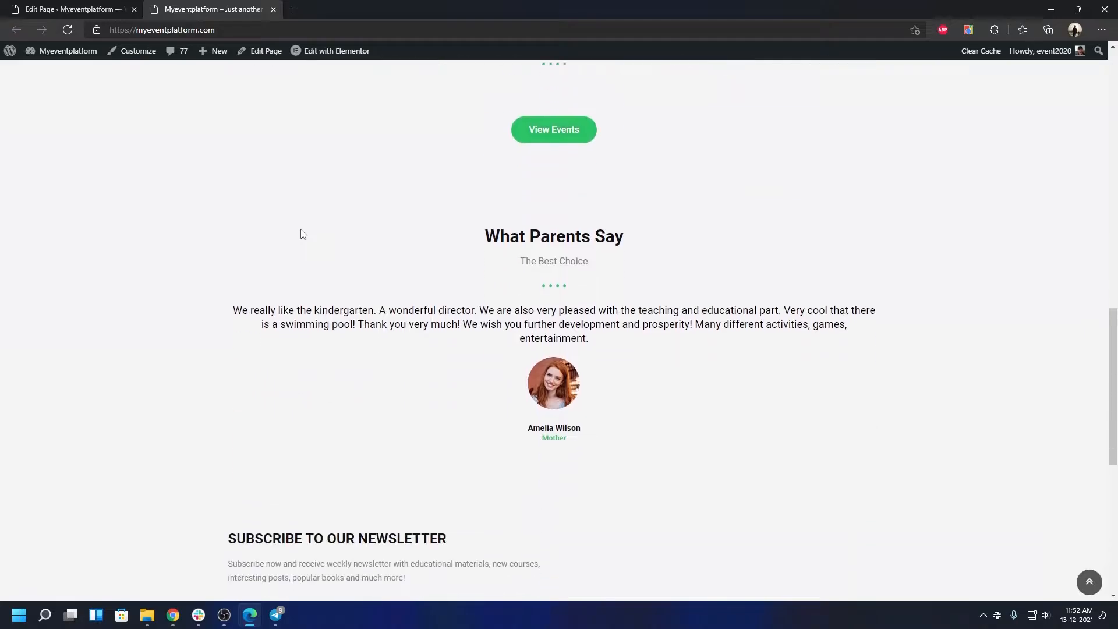
scroll(301, 229, down, 5)
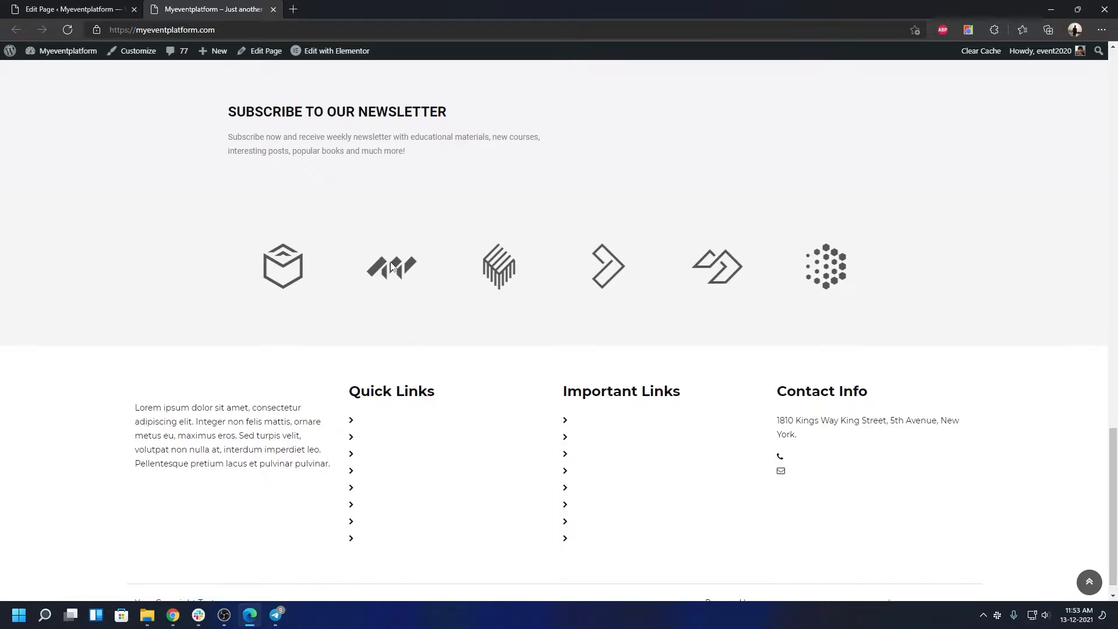
scroll(392, 267, up, 6)
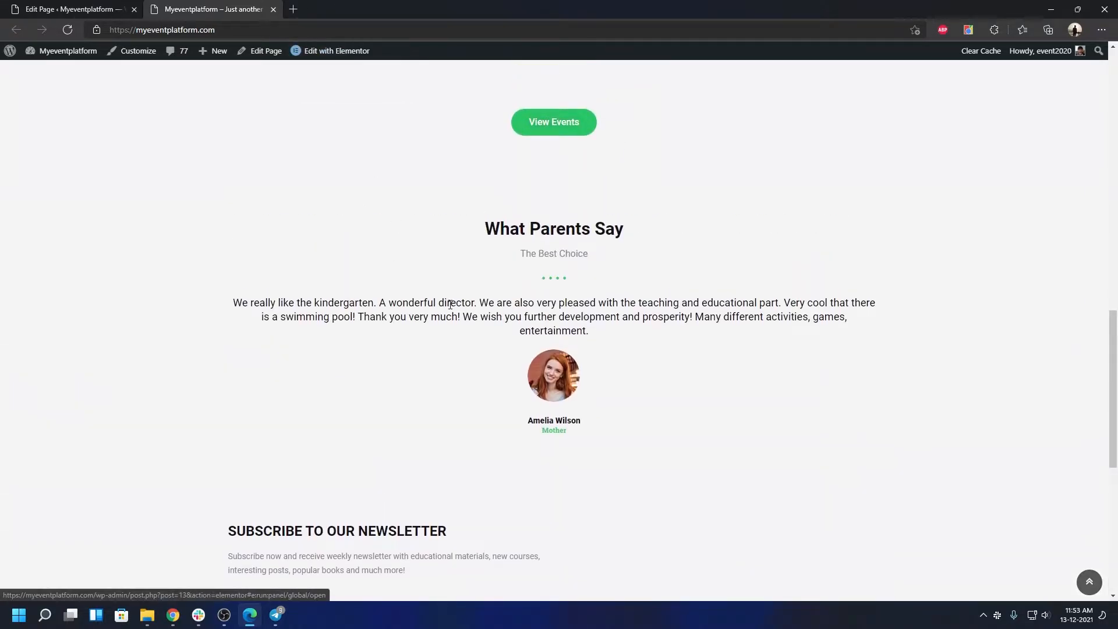
scroll(659, 255, up, 6)
scroll(834, 338, up, 7)
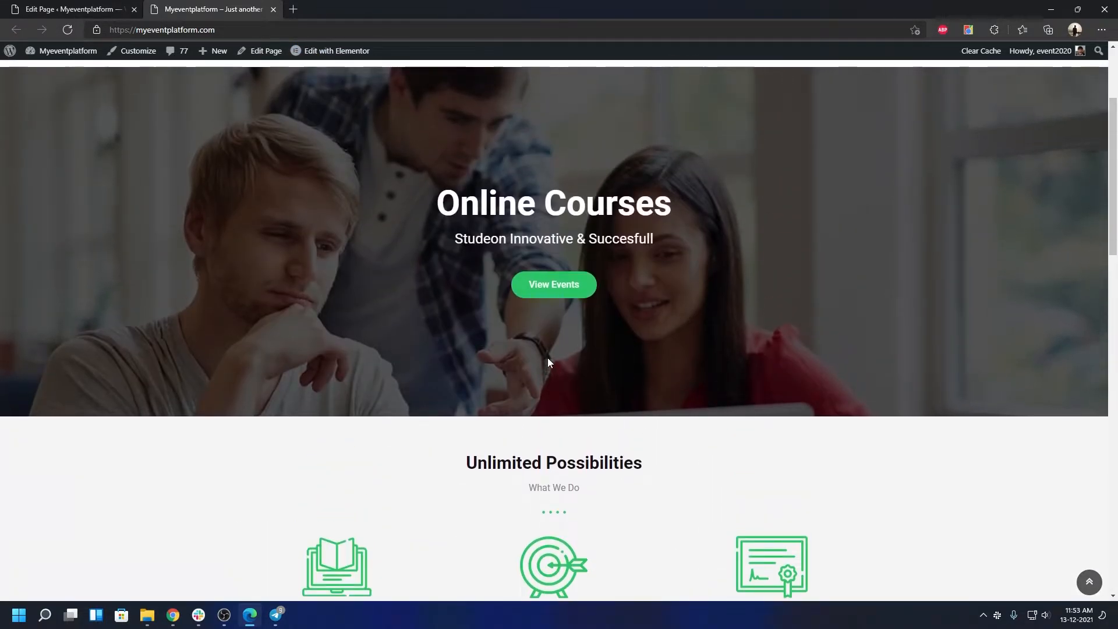
scroll(549, 359, up, 3)
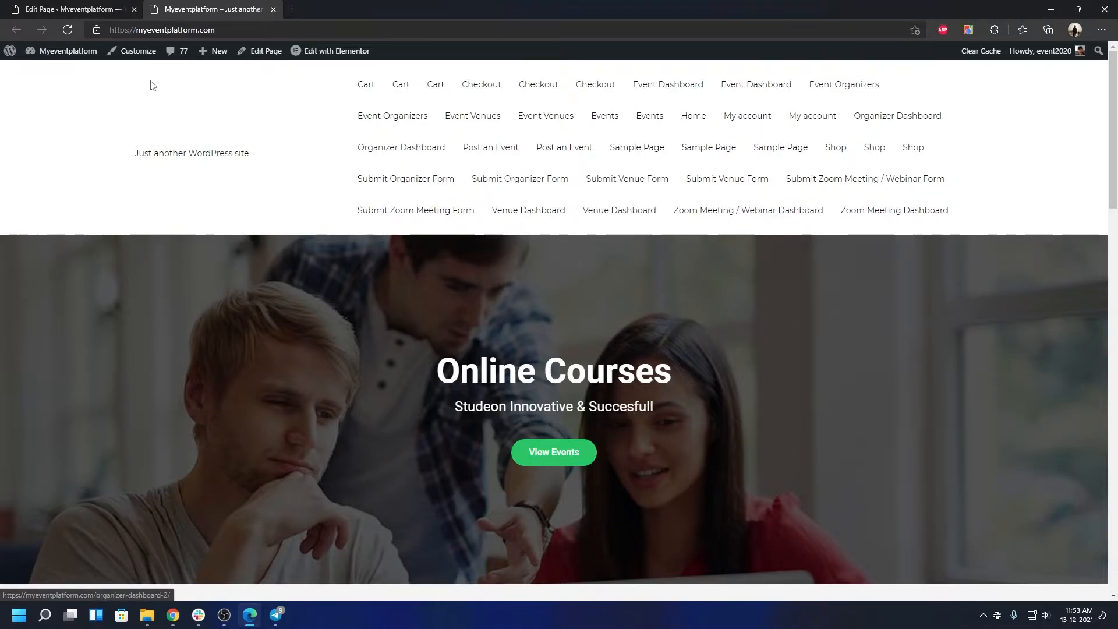
click(141, 54)
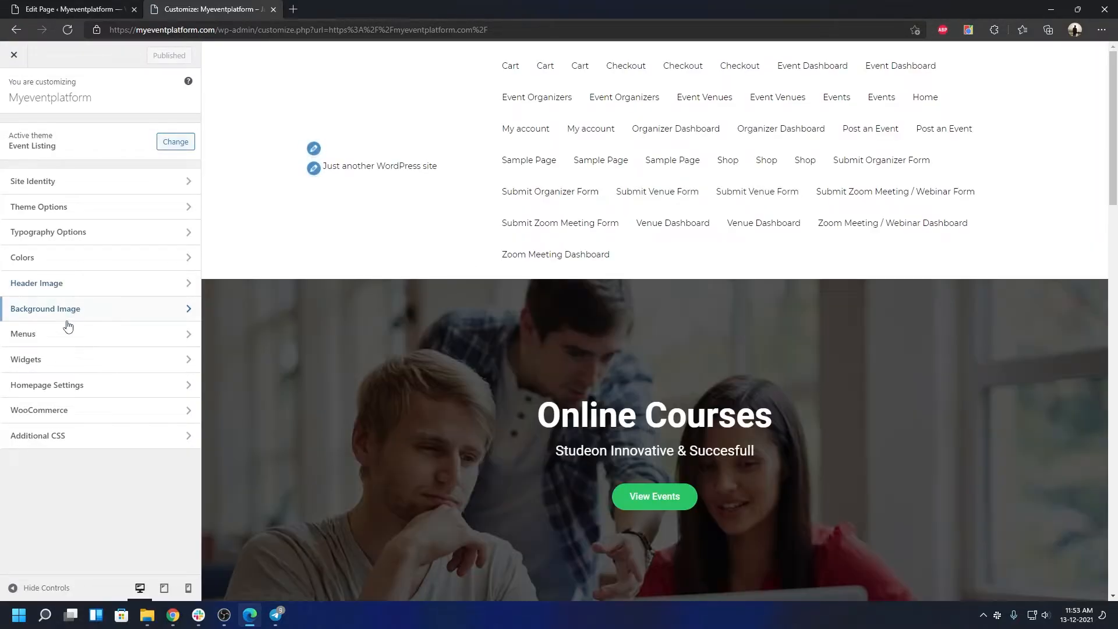
Step: Review the Main Menu's items under Menus, then return to the main Customizer panel
click(55, 338)
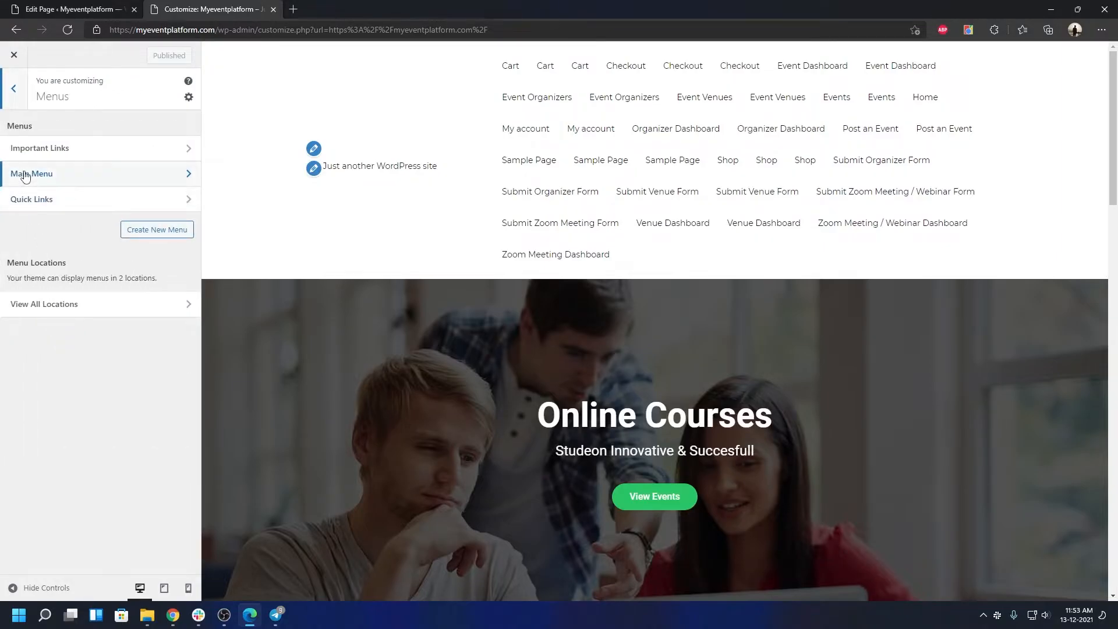
click(77, 179)
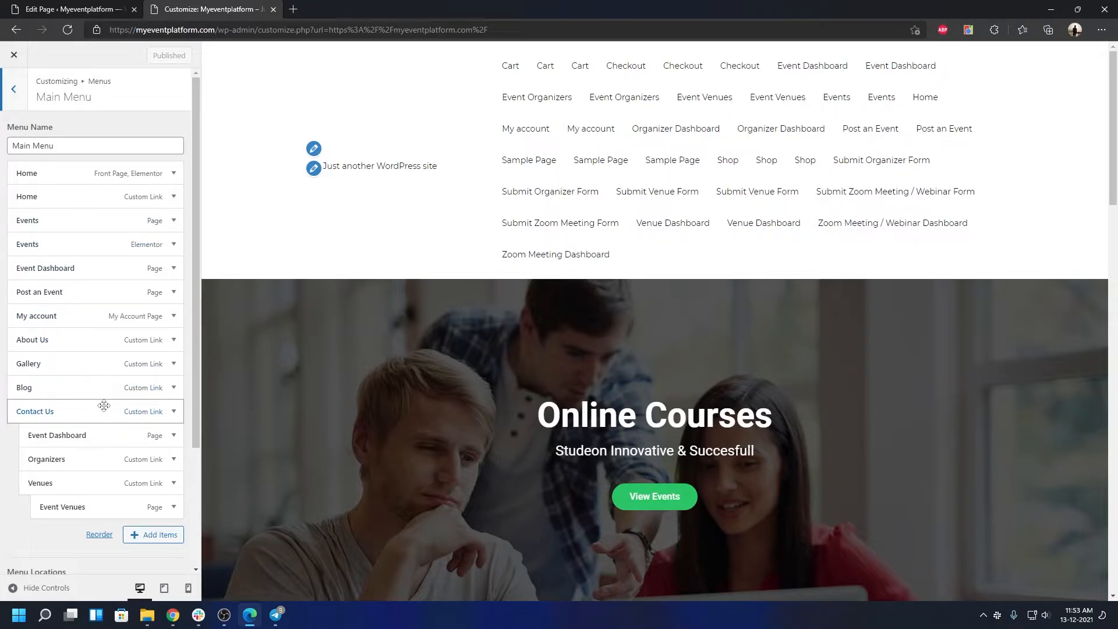
scroll(99, 407, down, 3)
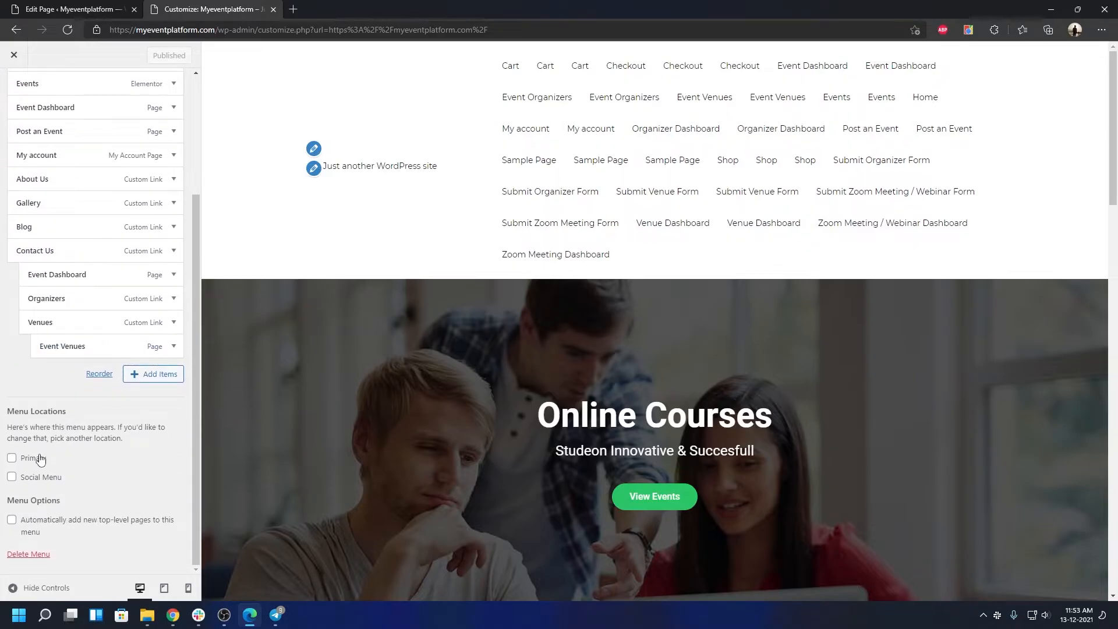
scroll(53, 152, up, 2)
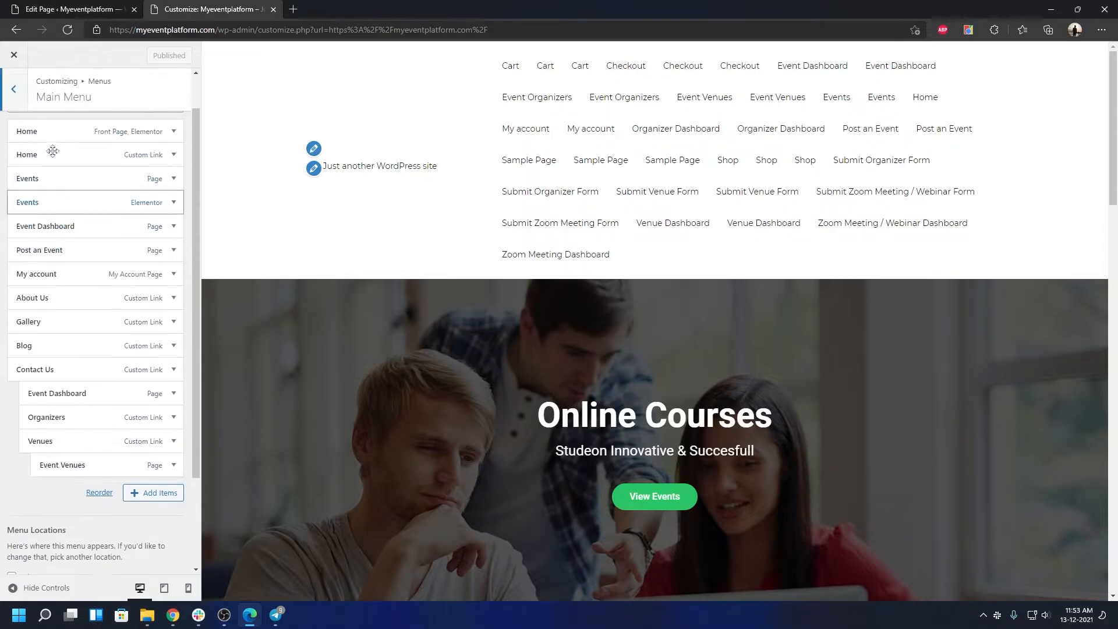
click(14, 91)
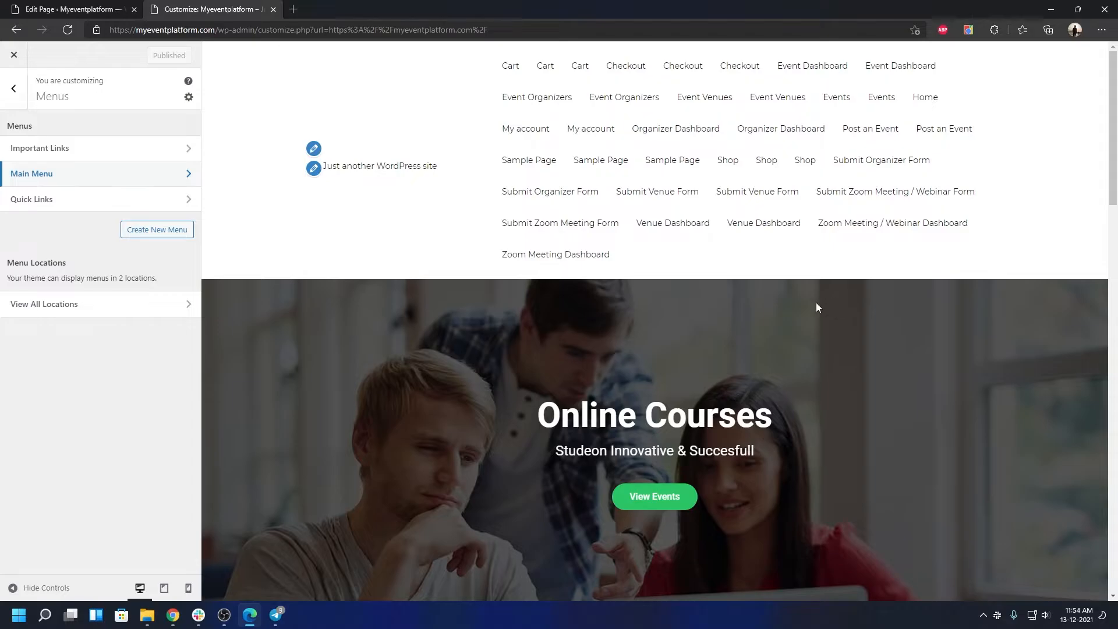
scroll(758, 288, down, 20)
click(22, 99)
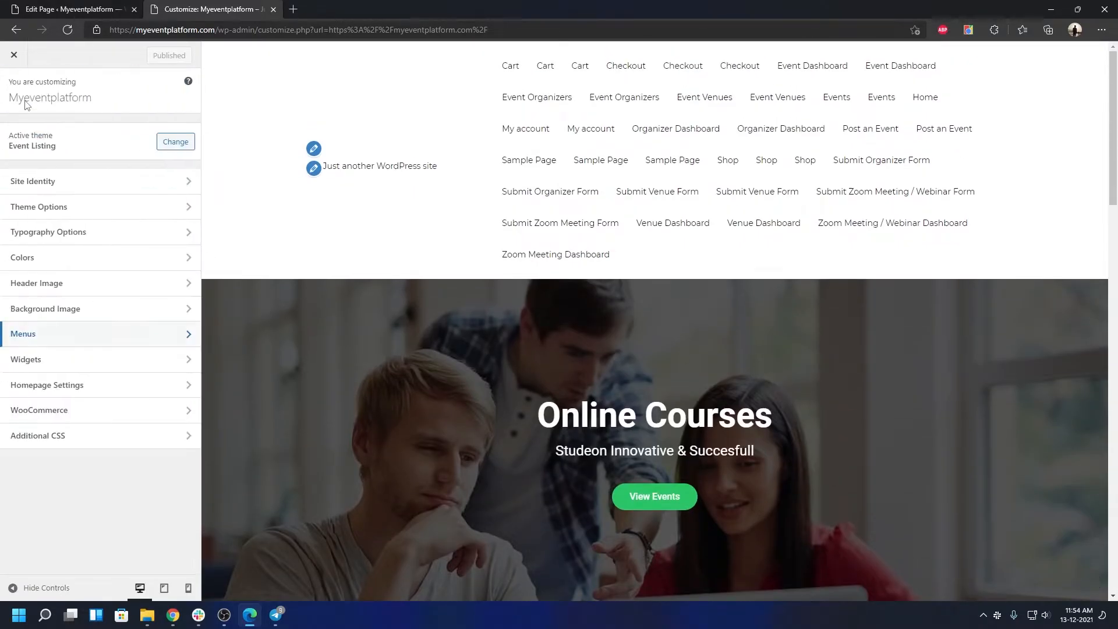
Step: Glance at Site Identity, then fill in Header Setting's contact e-mail and telephone number
click(79, 185)
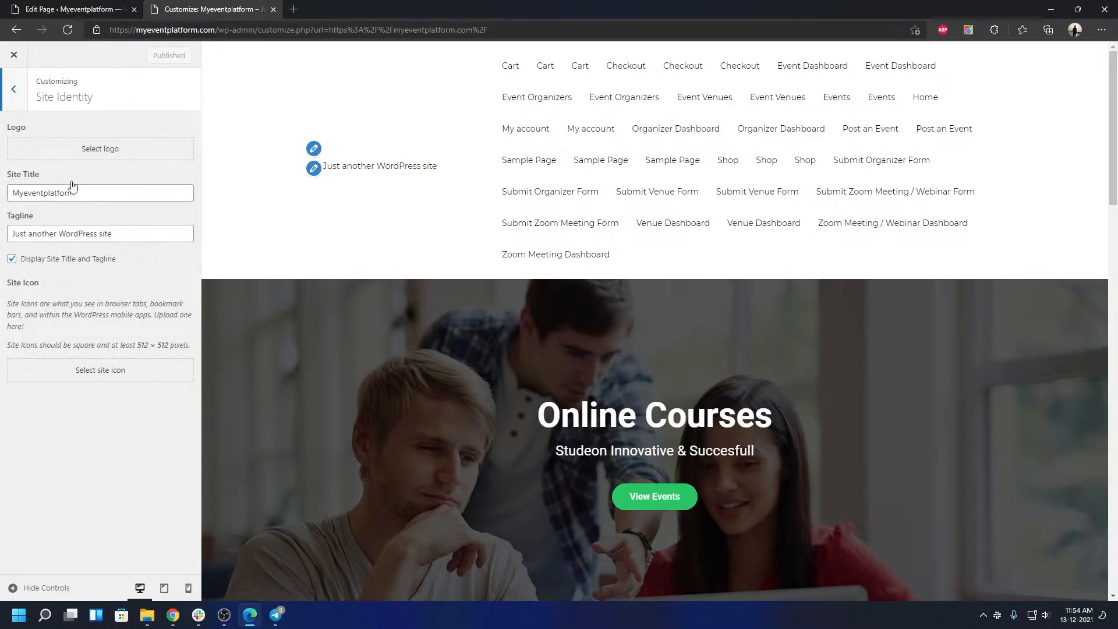
click(15, 104)
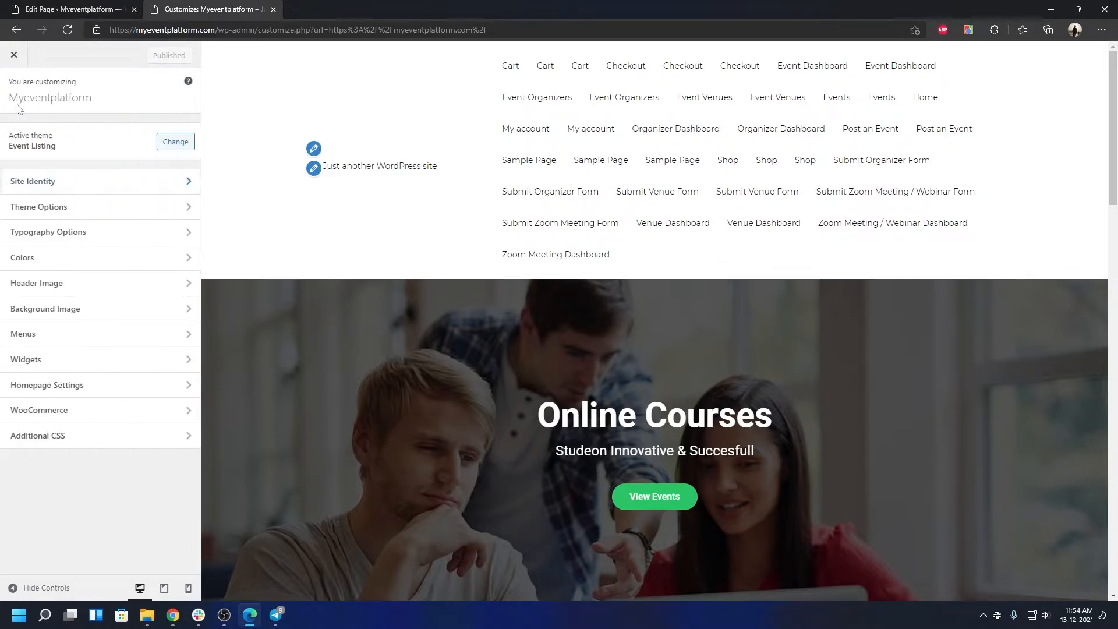
click(50, 204)
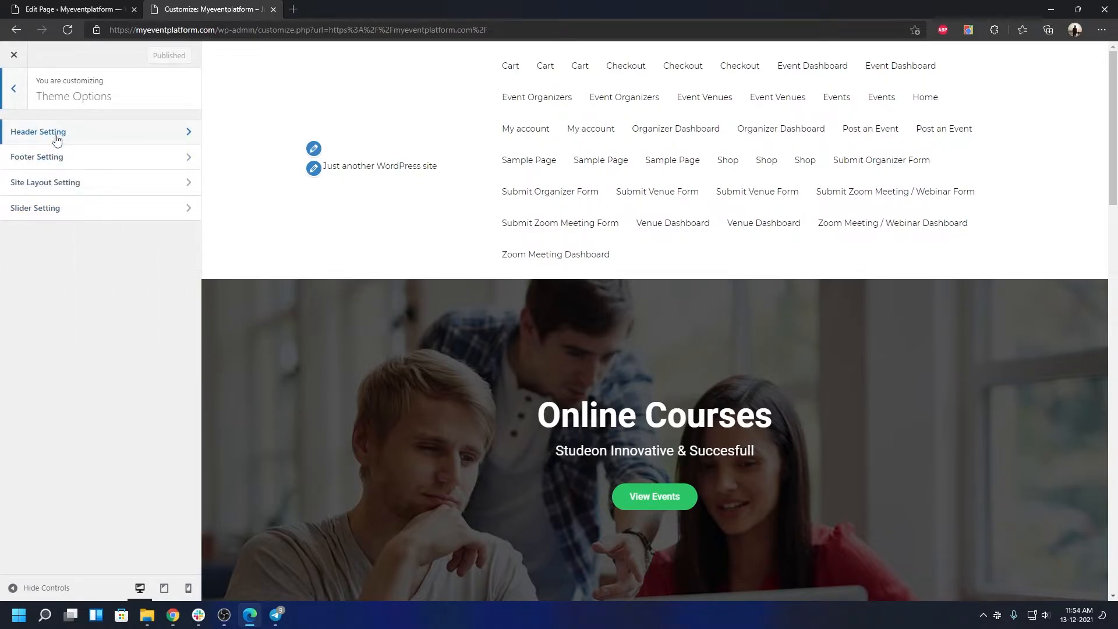
click(57, 139)
click(62, 213)
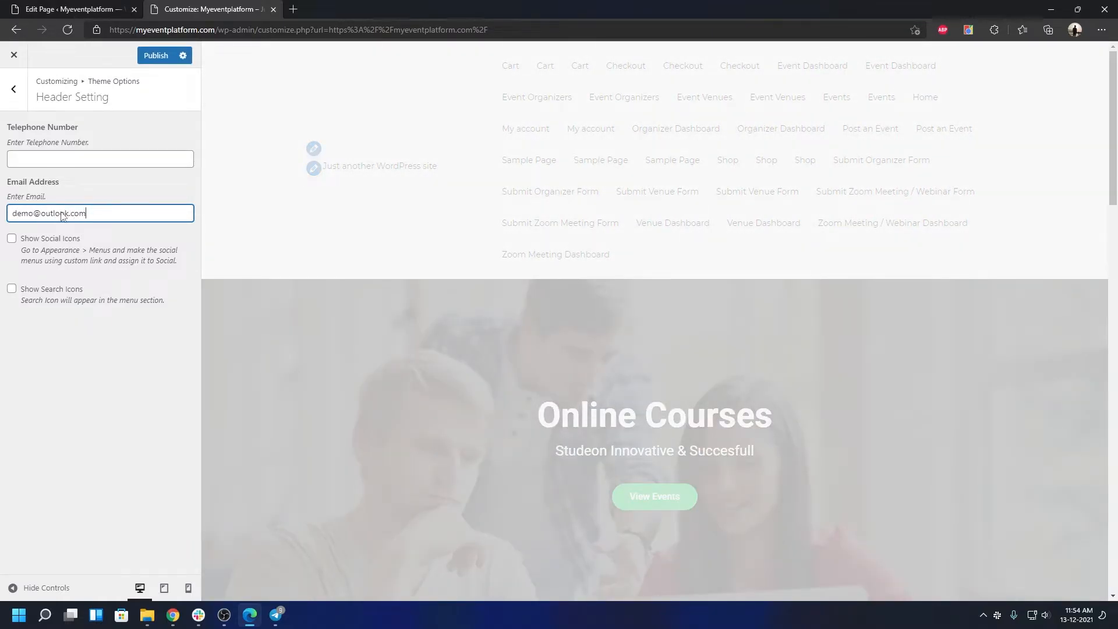
click(70, 153)
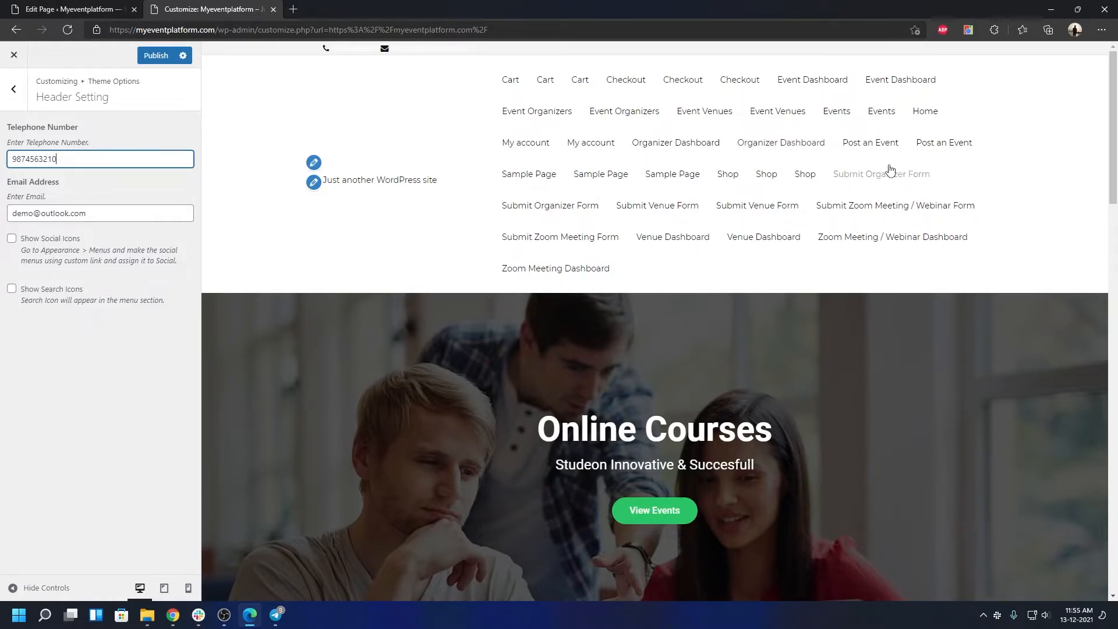
click(19, 103)
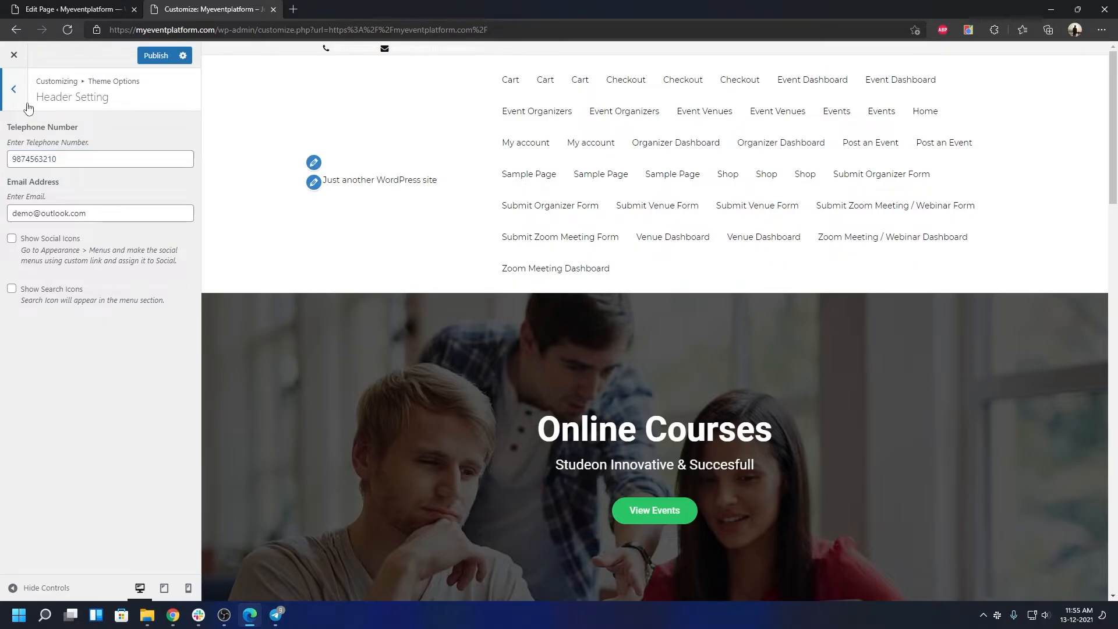
Step: Keep the Footer Setting widget row at Four Column and leave the footer options
click(62, 157)
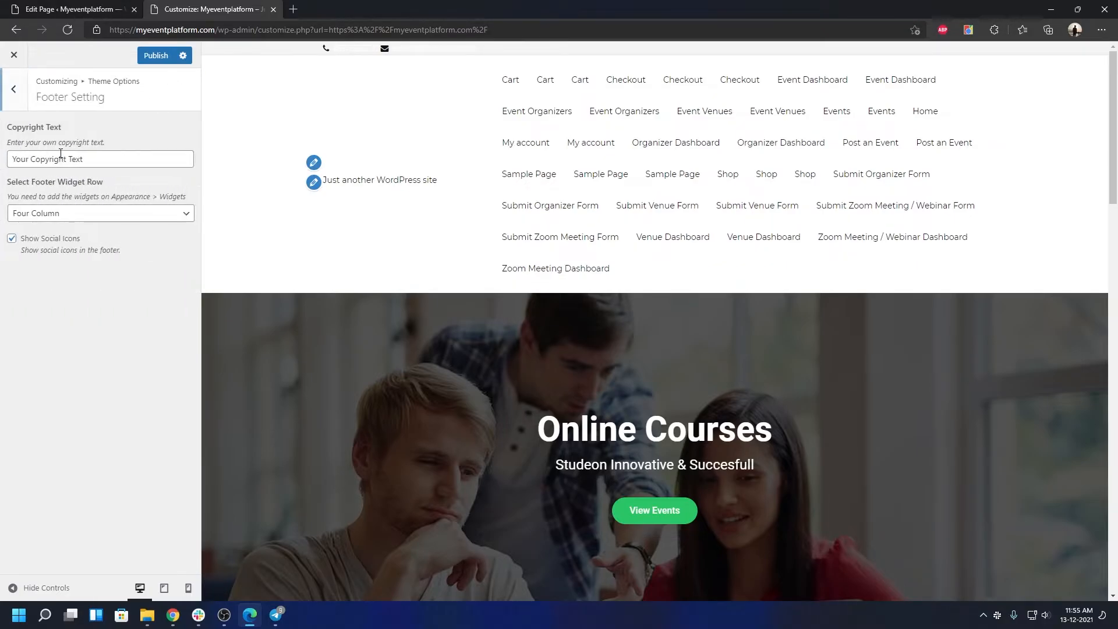
scroll(431, 295, down, 15)
scroll(435, 296, down, 2)
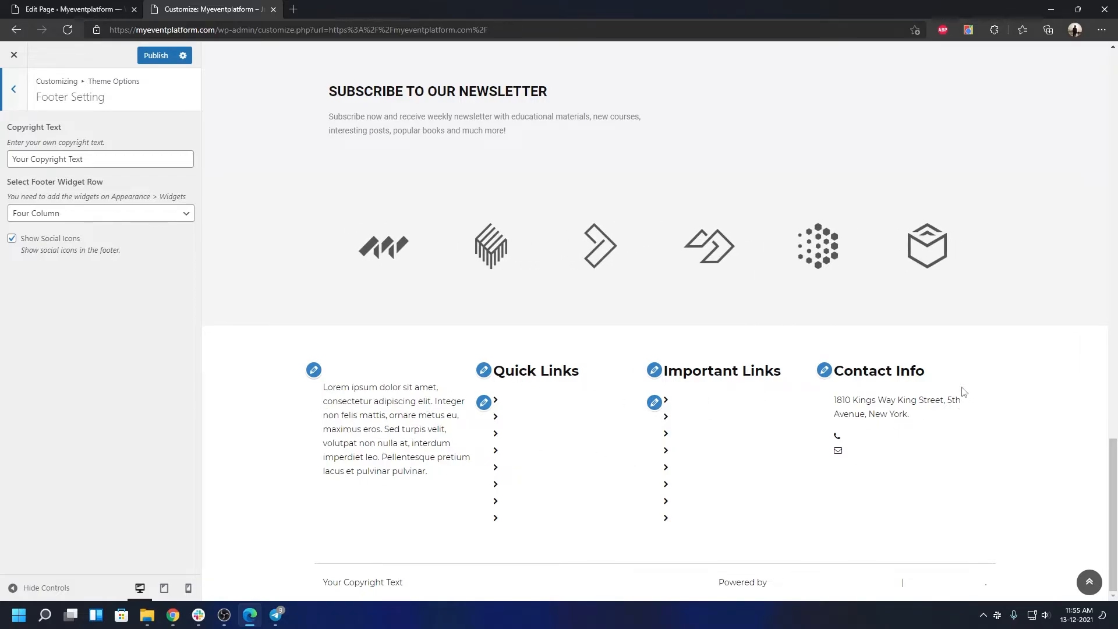
click(117, 222)
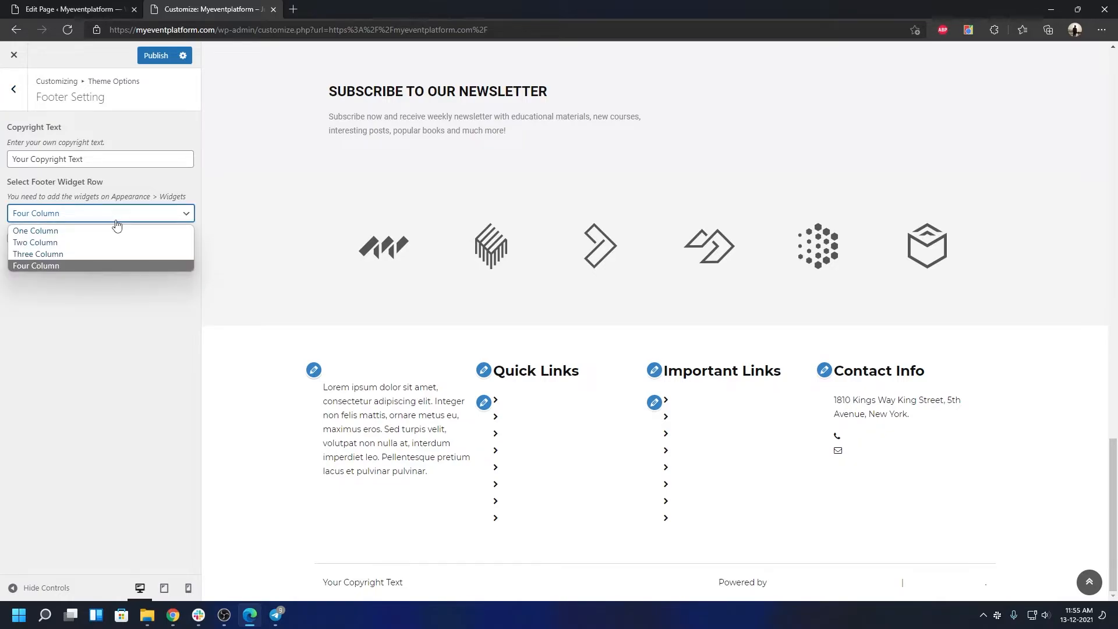
click(117, 221)
click(13, 88)
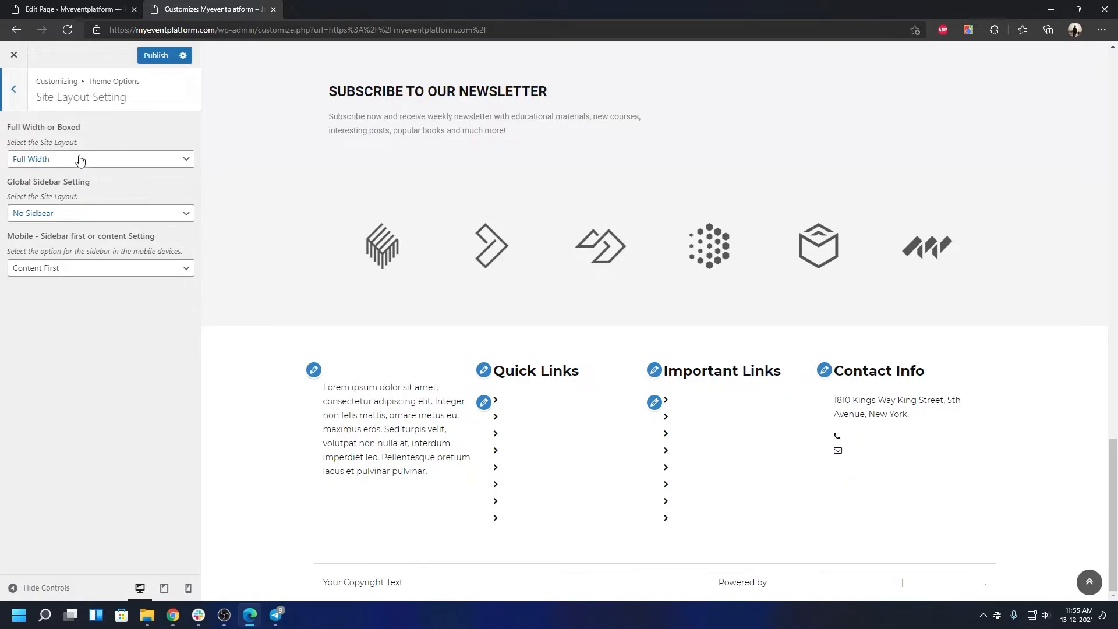
Step: Keep Site Layout at Full Width, No Sidebar and Content First on mobile
click(80, 159)
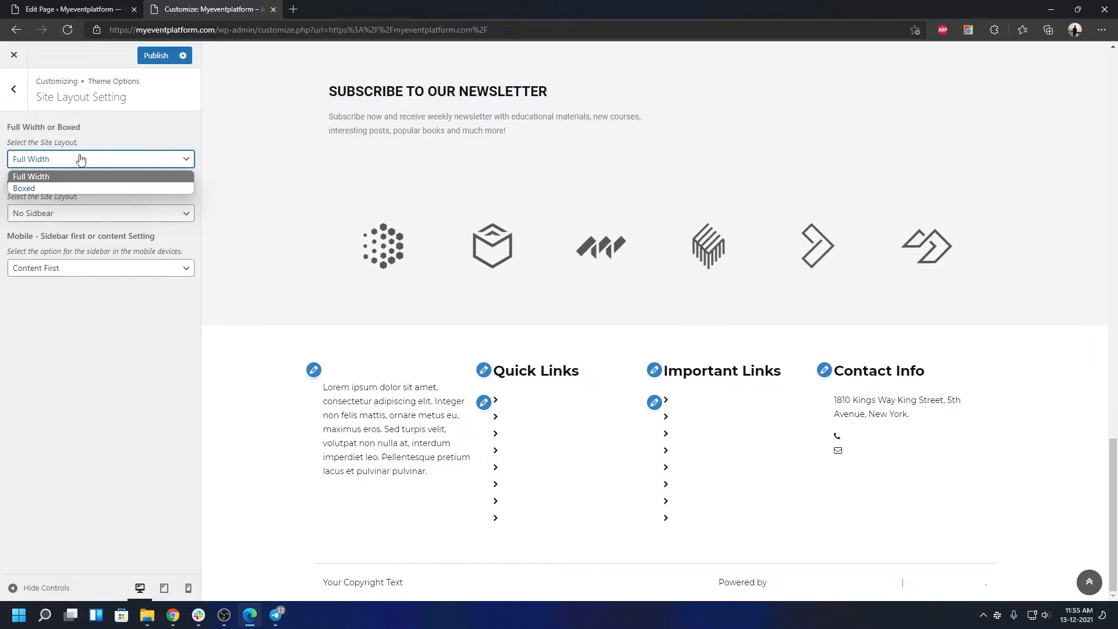
click(83, 322)
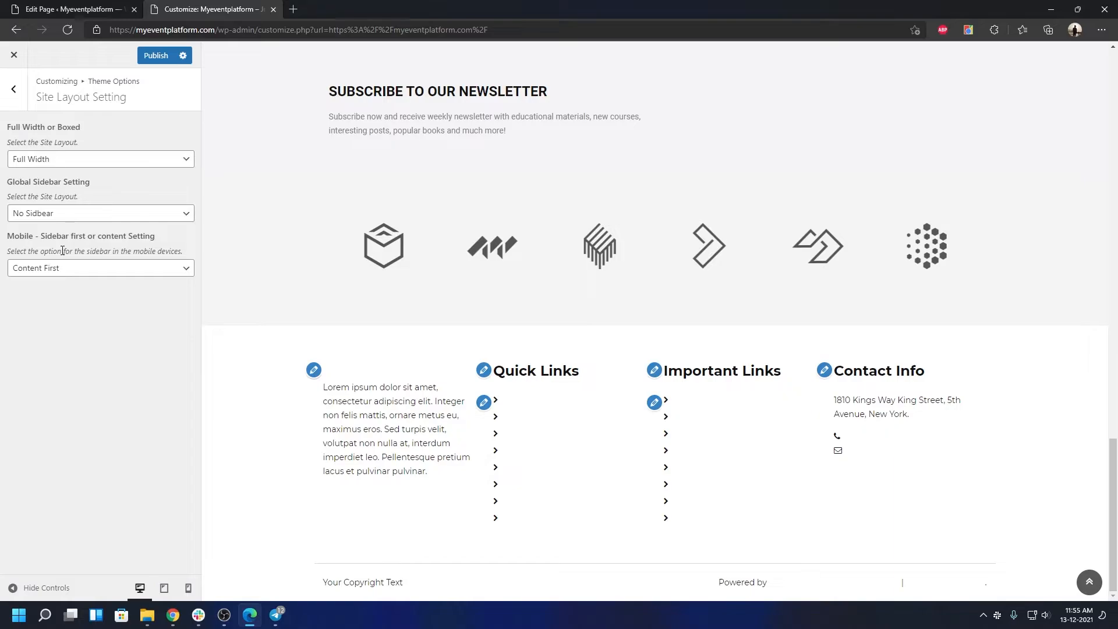
click(130, 221)
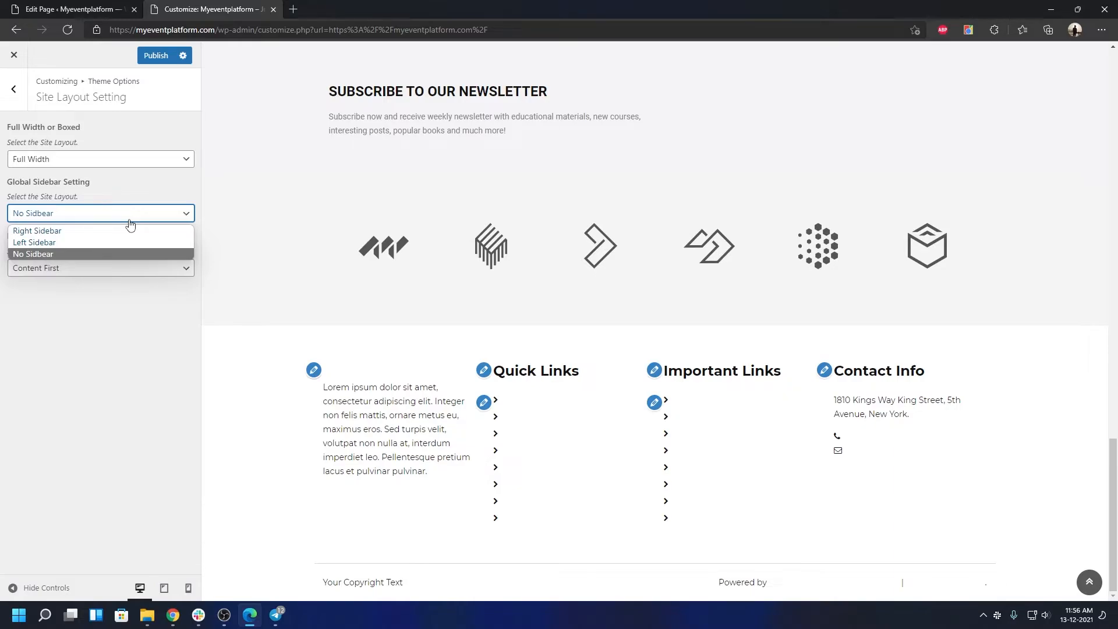
click(121, 347)
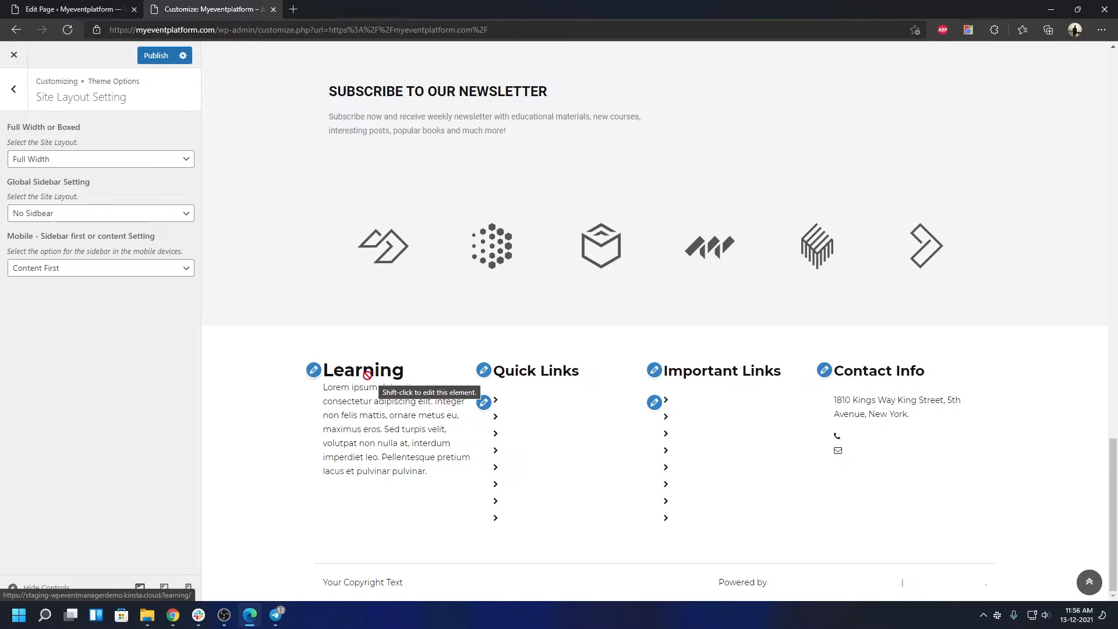
click(158, 269)
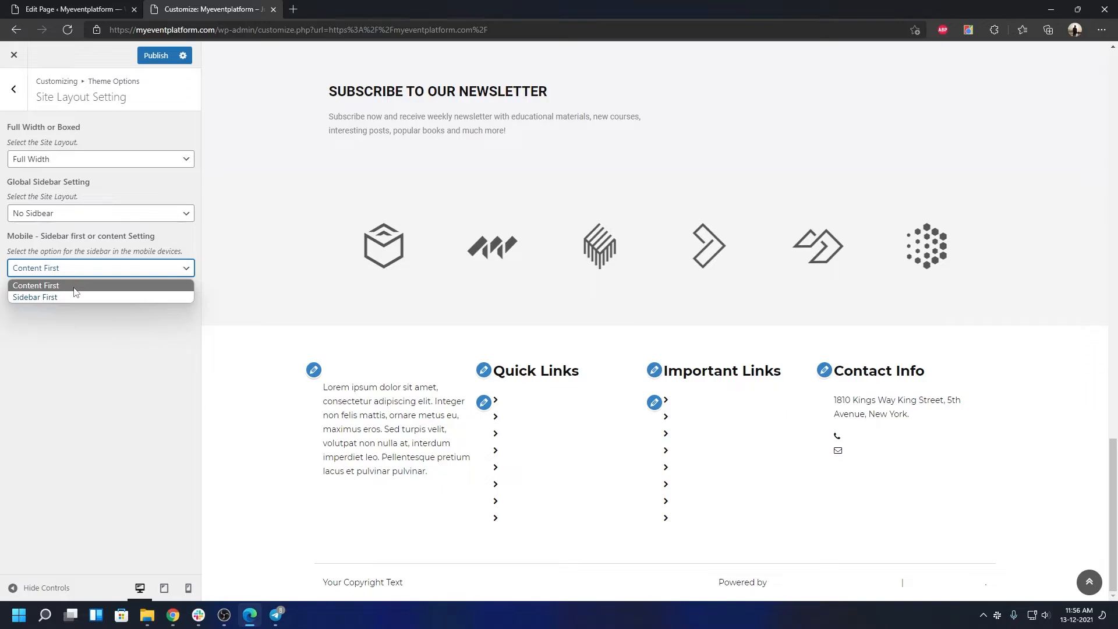
key(Escape)
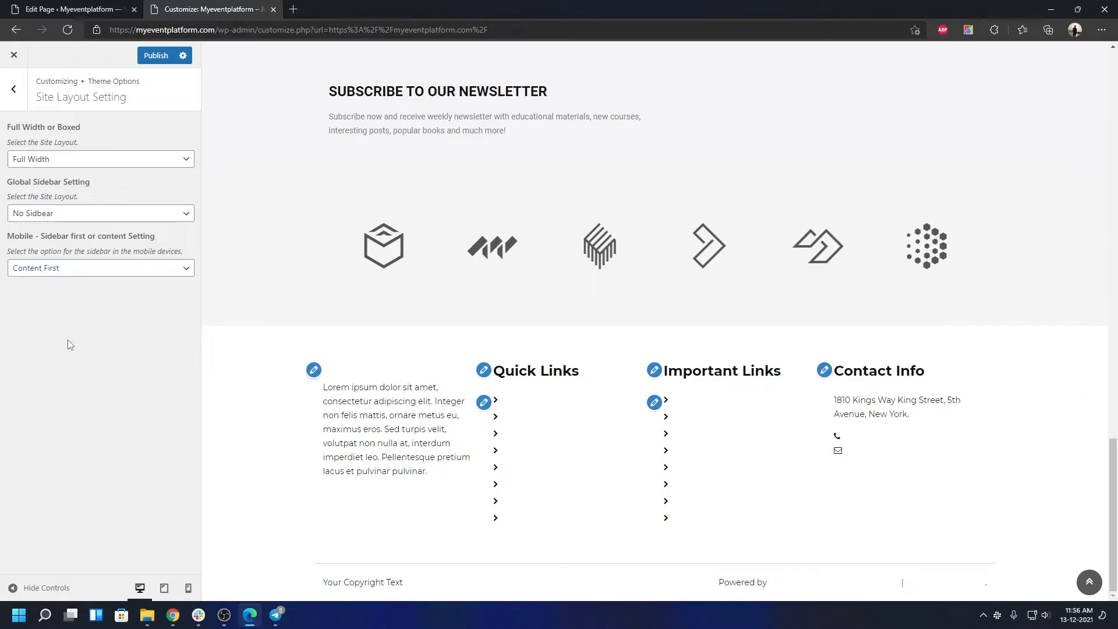
key(Escape)
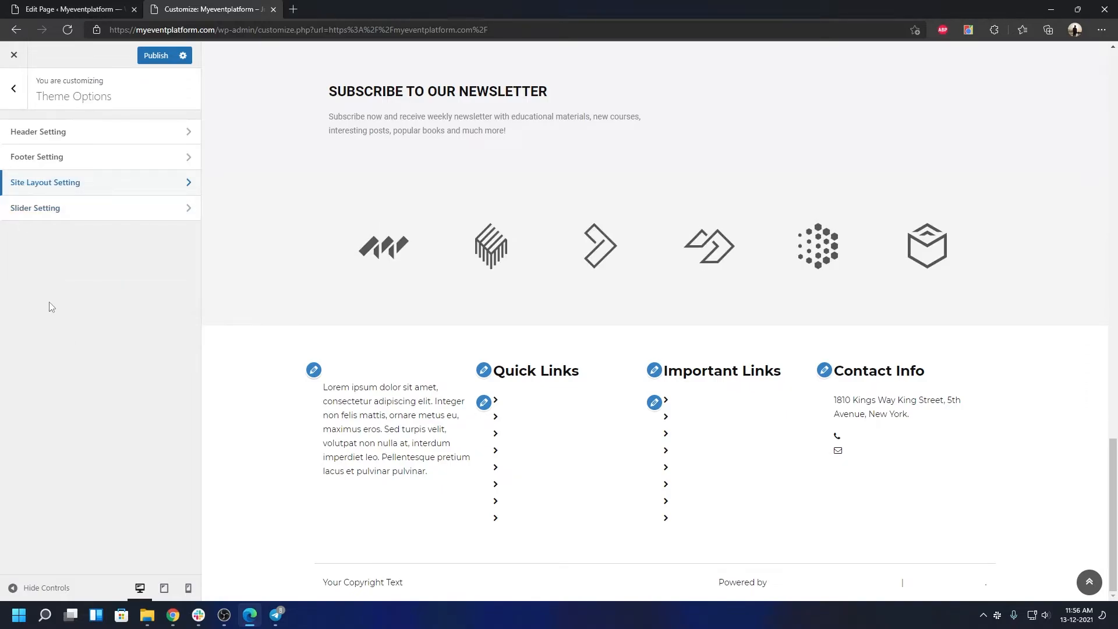
click(14, 88)
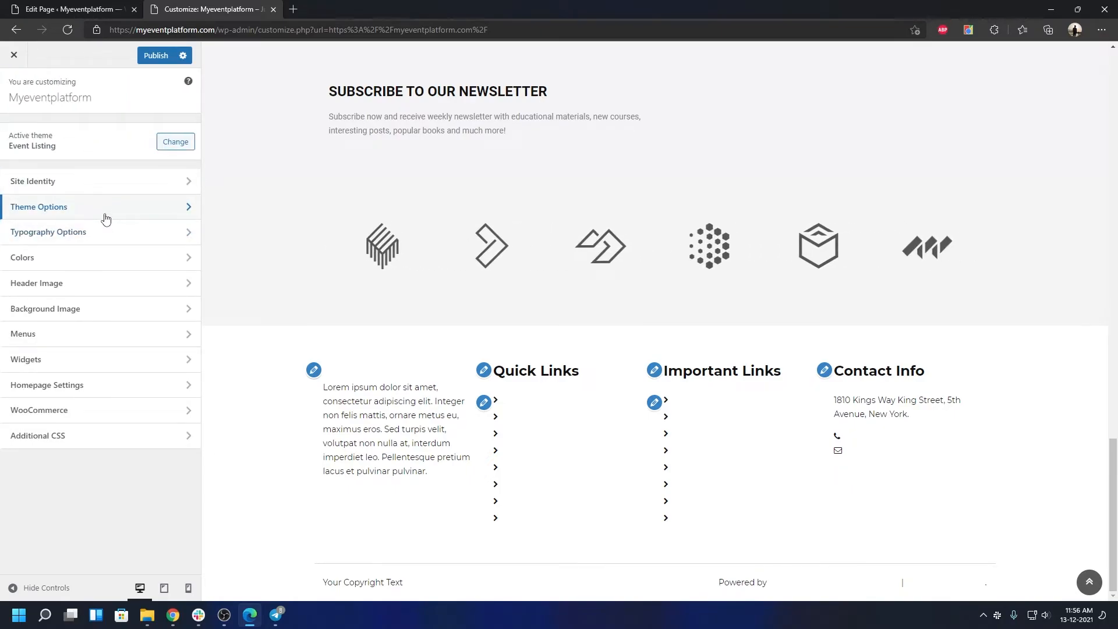
click(113, 257)
scroll(172, 389, down, 2)
scroll(155, 379, up, 2)
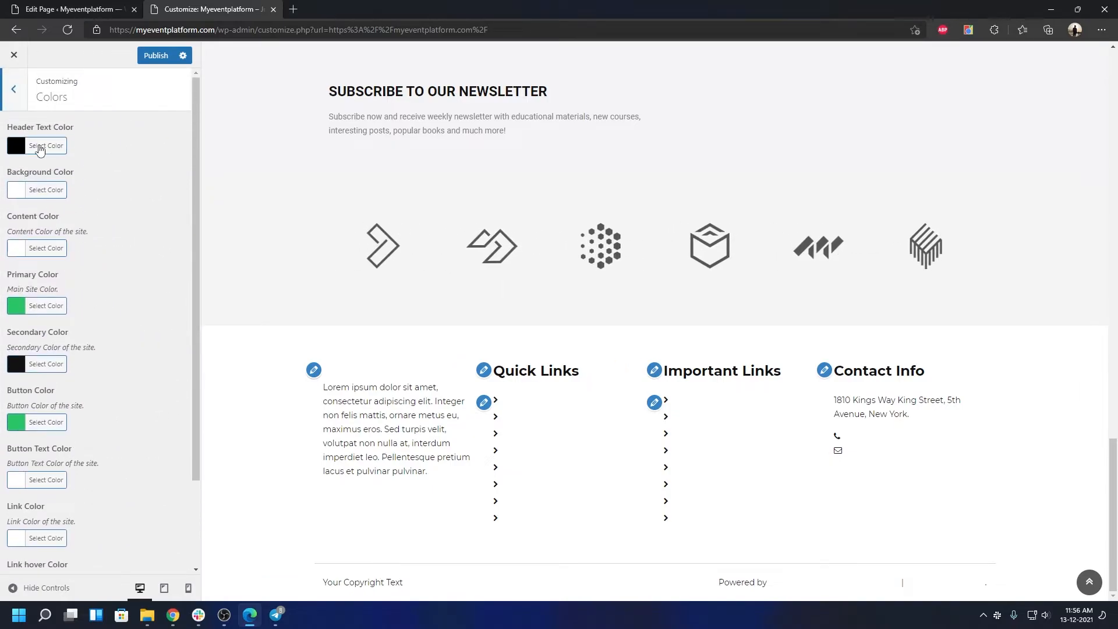
click(22, 100)
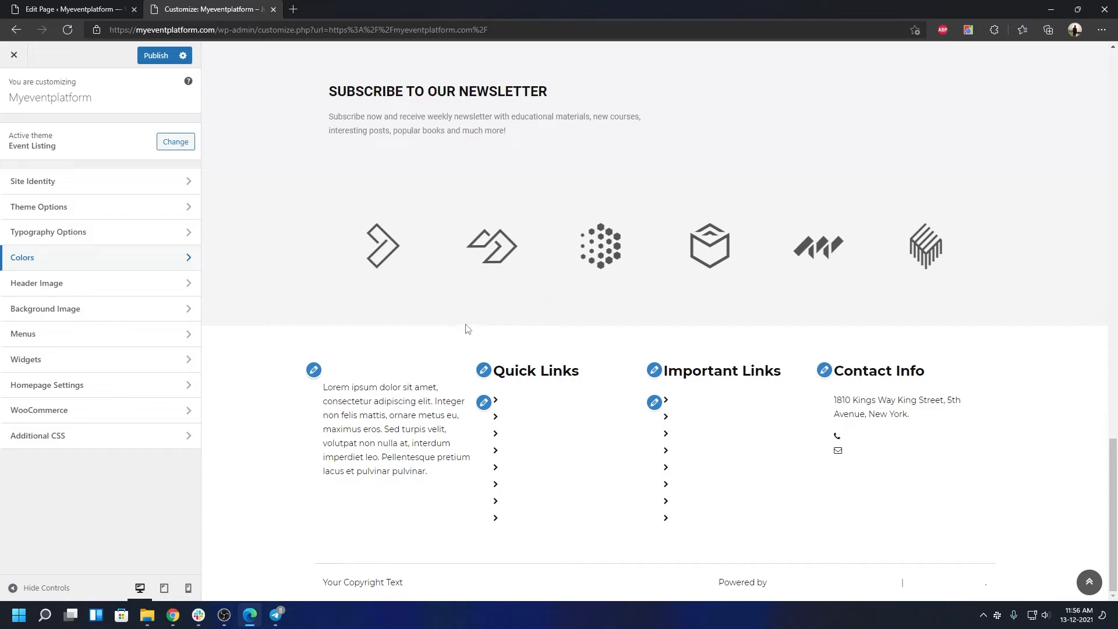
scroll(465, 327, up, 5)
scroll(447, 319, up, 10)
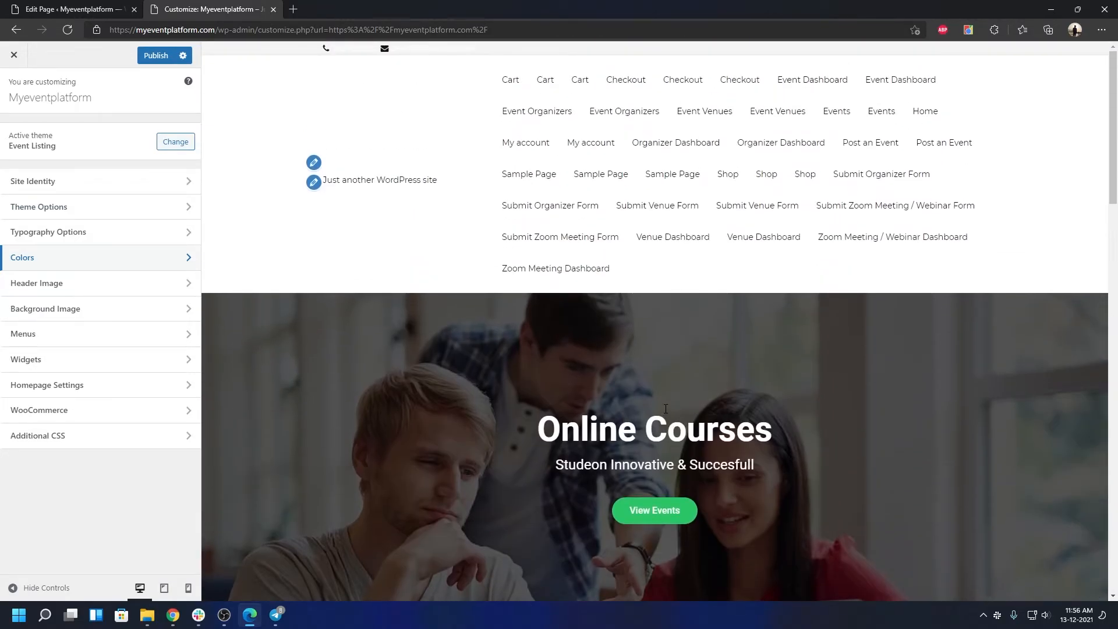
scroll(619, 418, down, 3)
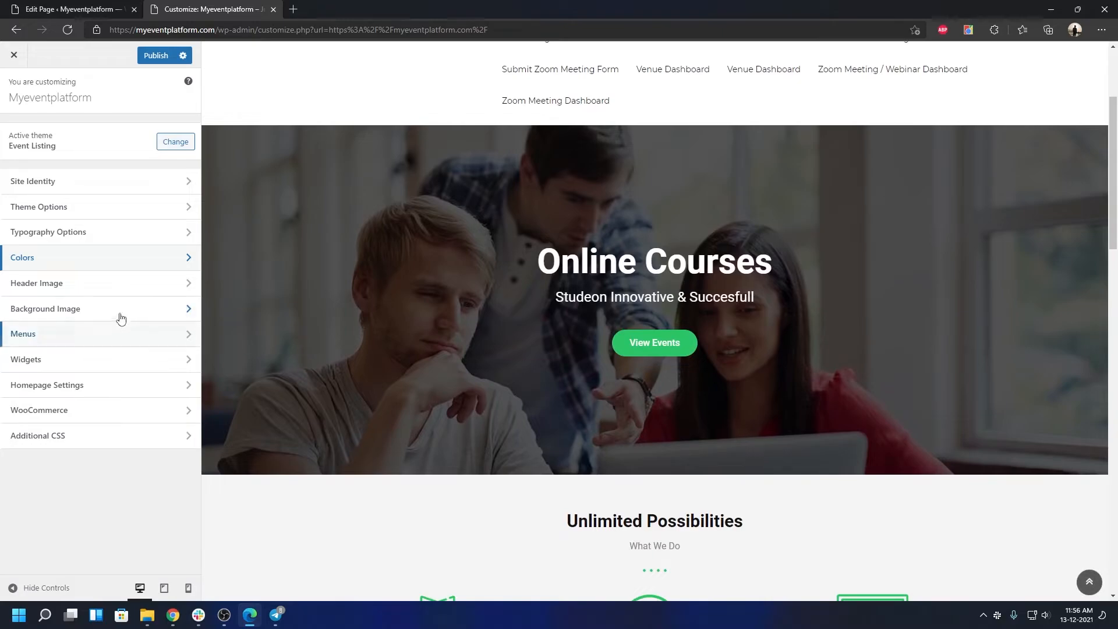
click(93, 298)
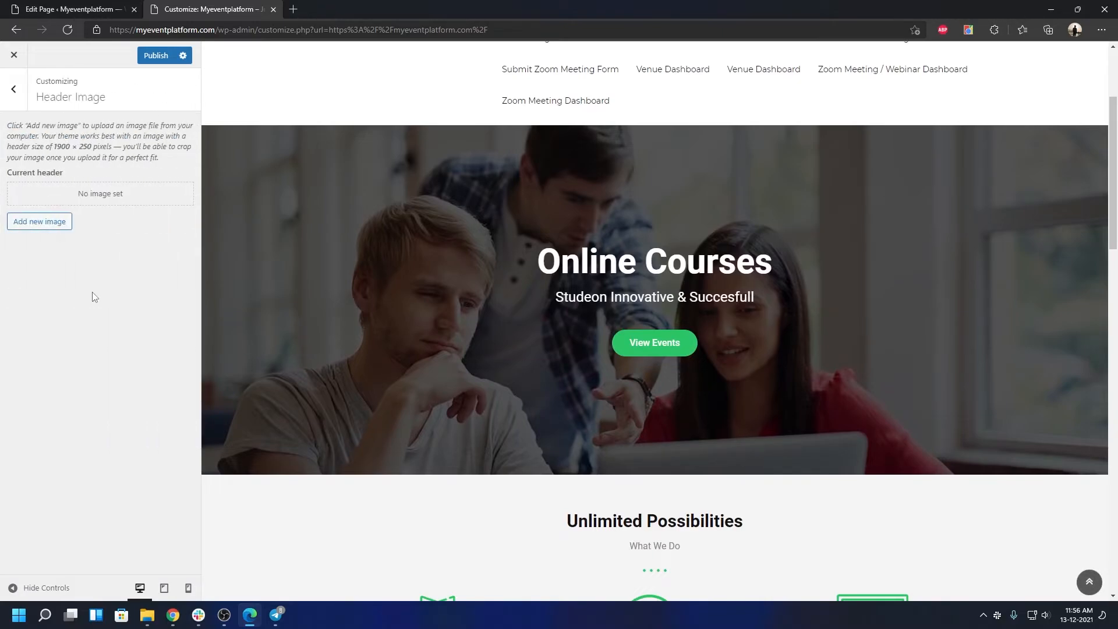
click(23, 104)
click(47, 313)
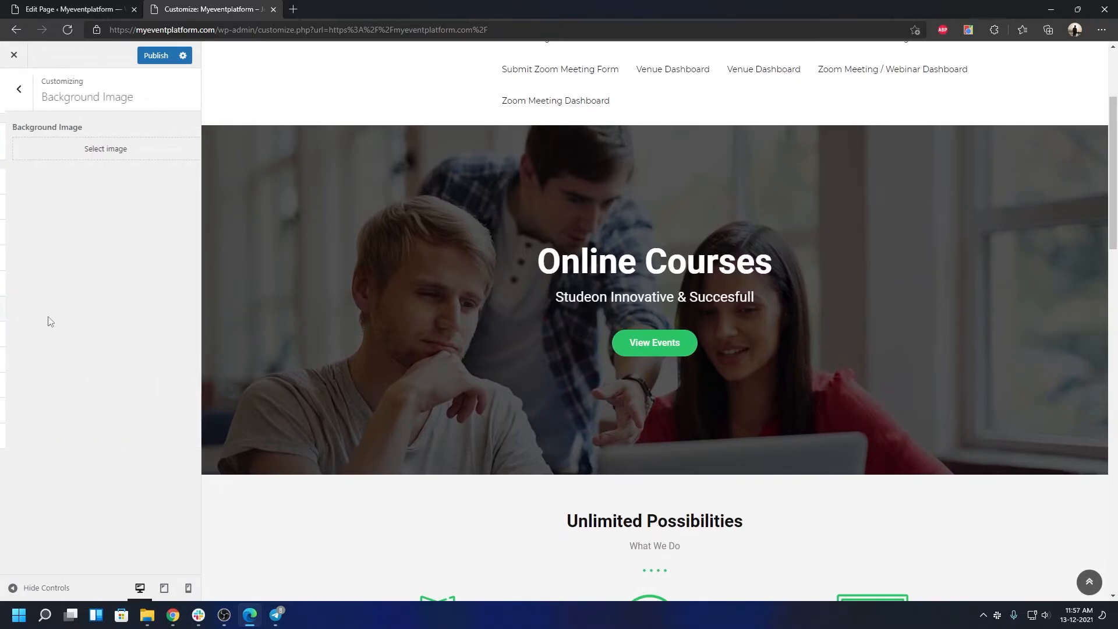
click(14, 90)
click(92, 341)
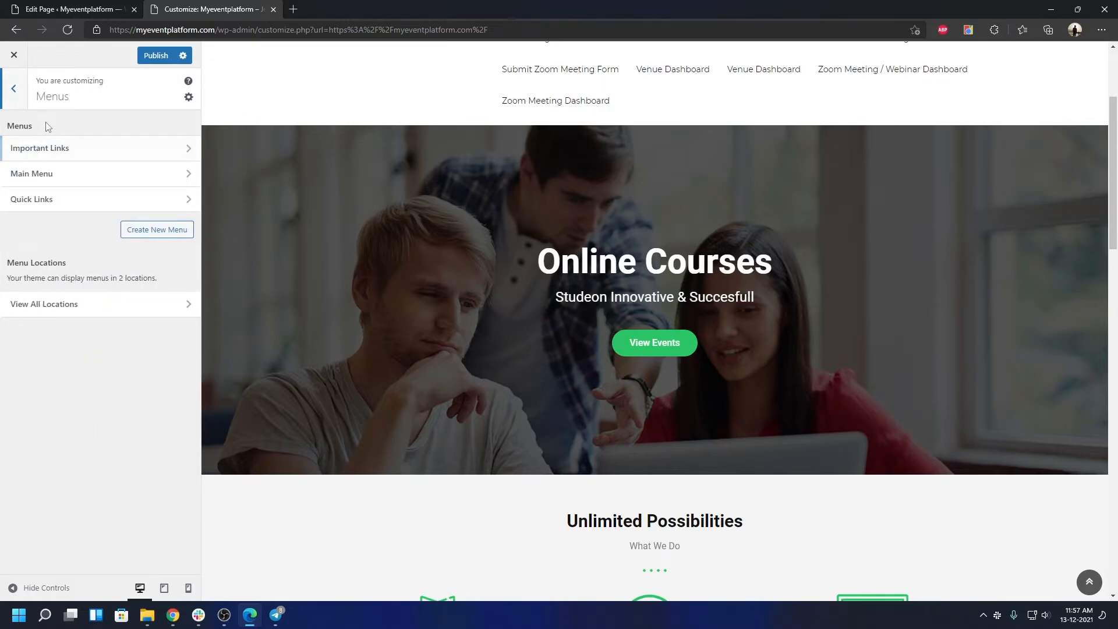
click(23, 105)
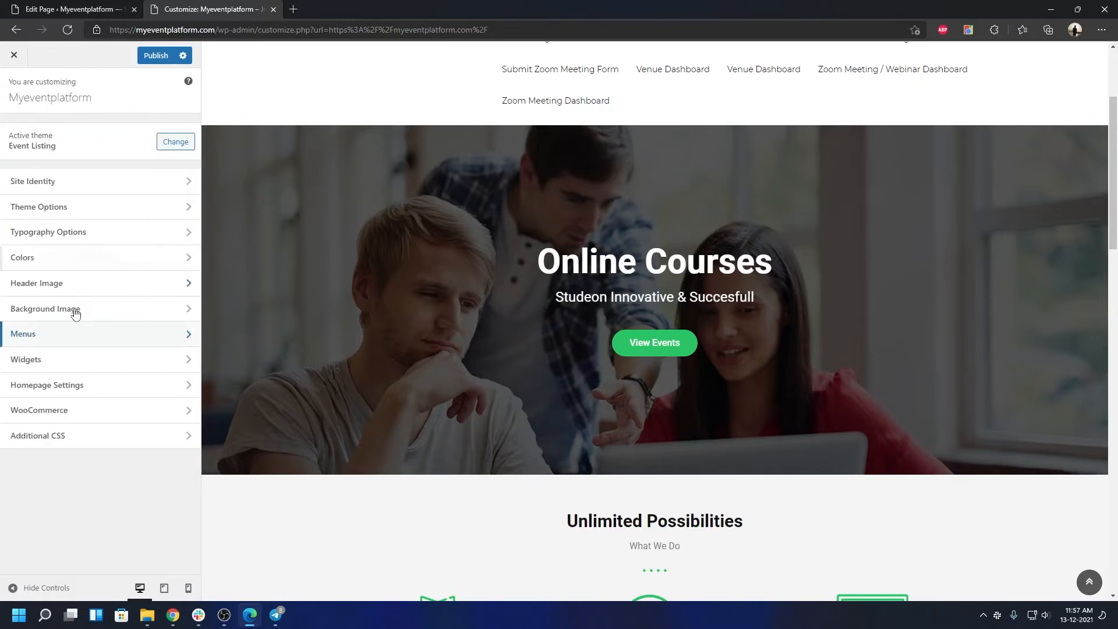
click(68, 361)
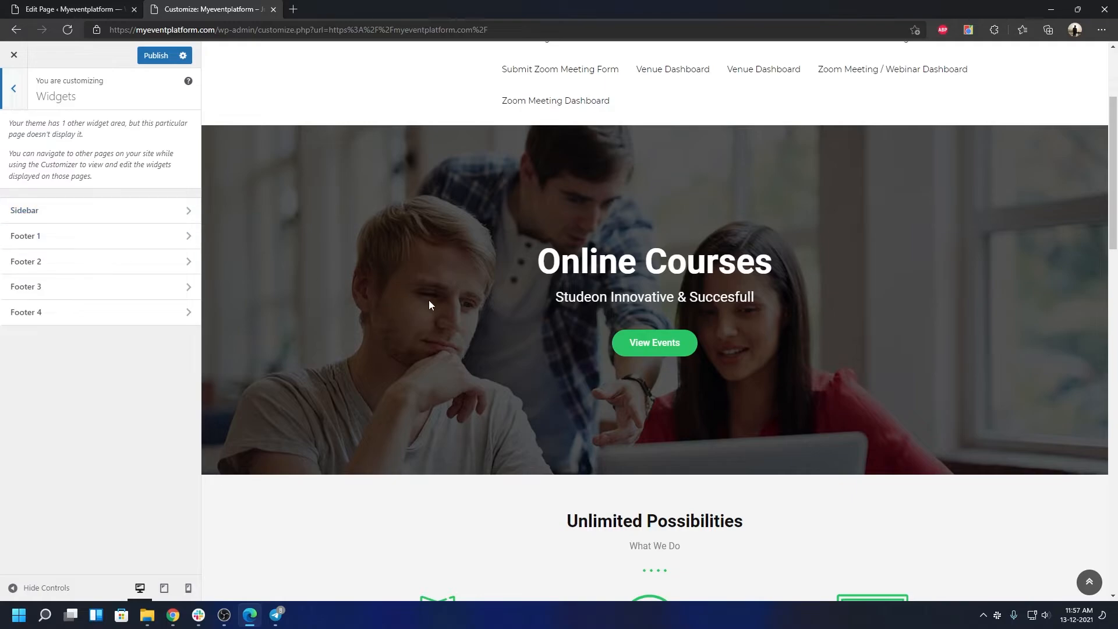
click(9, 103)
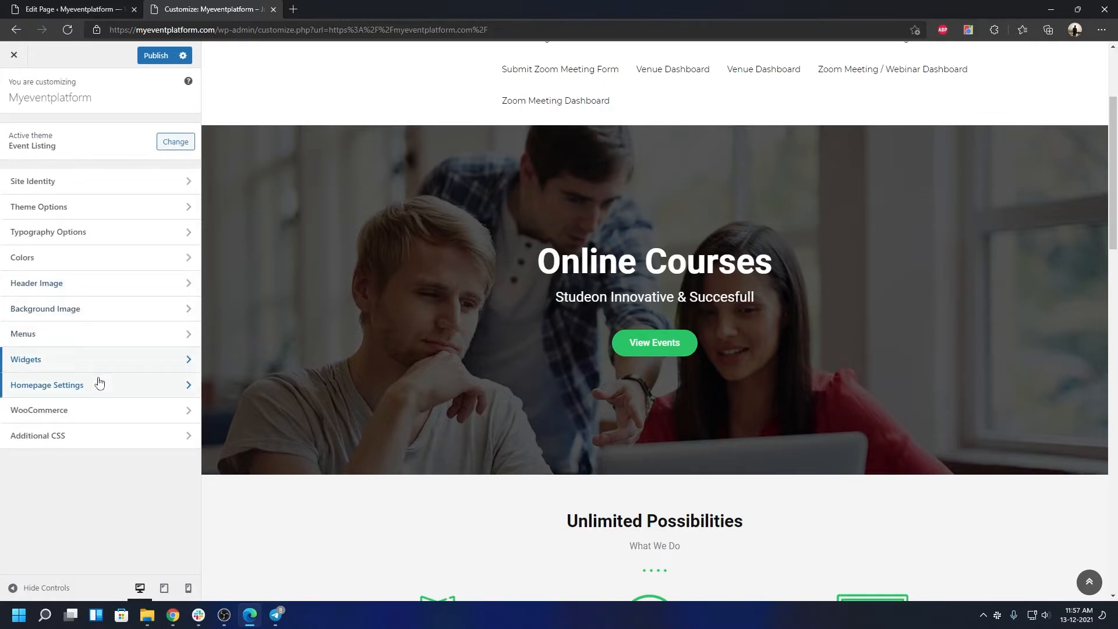
click(99, 383)
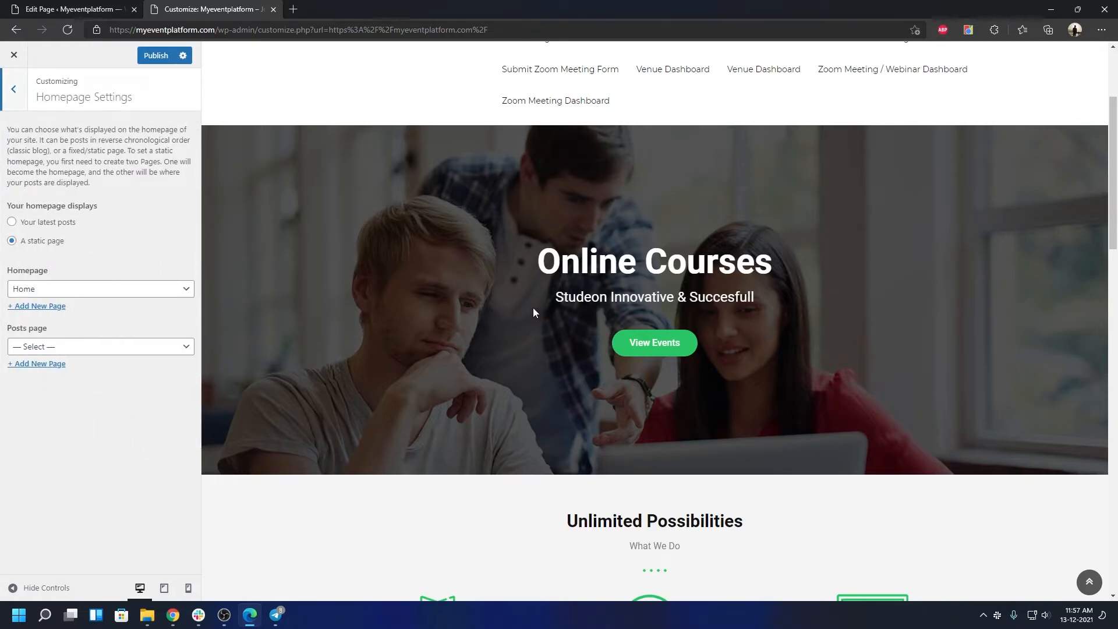
click(9, 107)
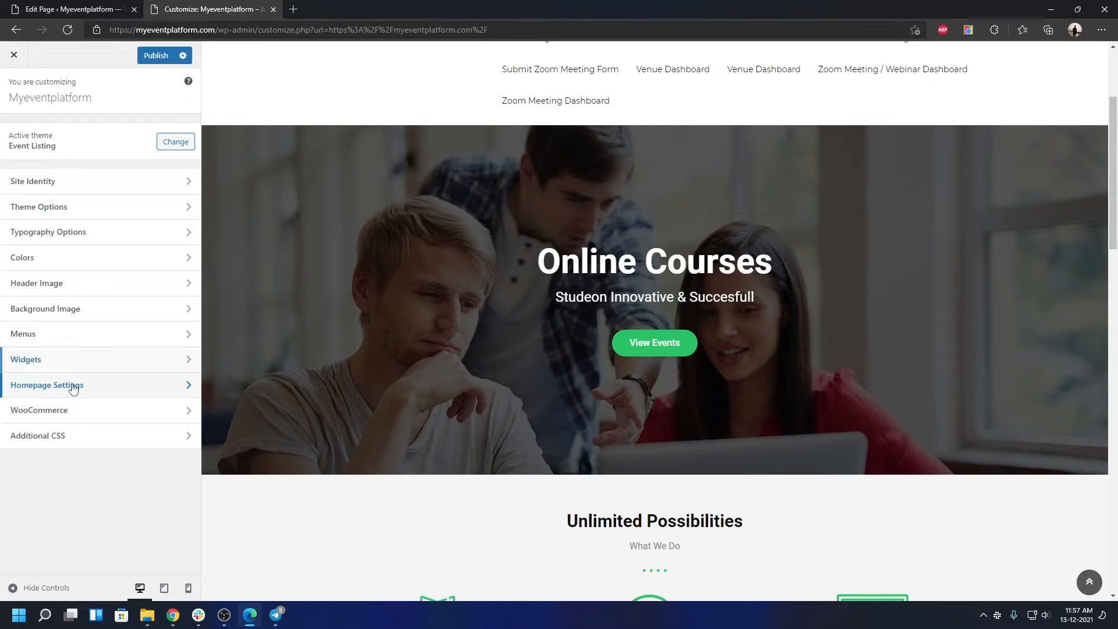
Step: Review WooCommerce Store Notice, Product Catalog, Product Images and Checkout panels, then Additional CSS
click(67, 412)
click(54, 140)
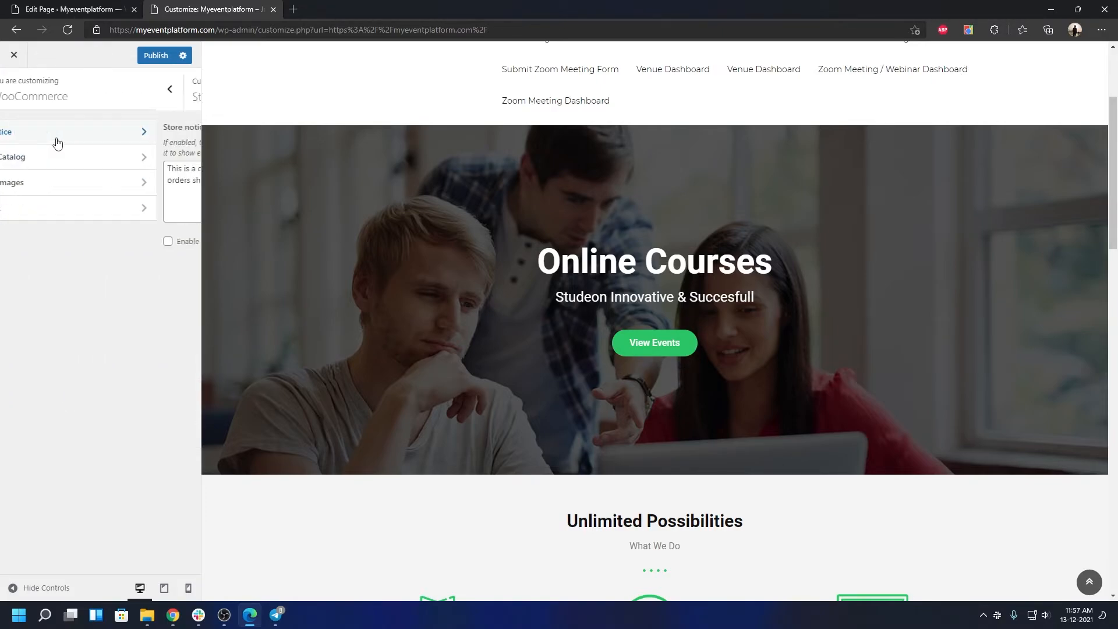
click(9, 96)
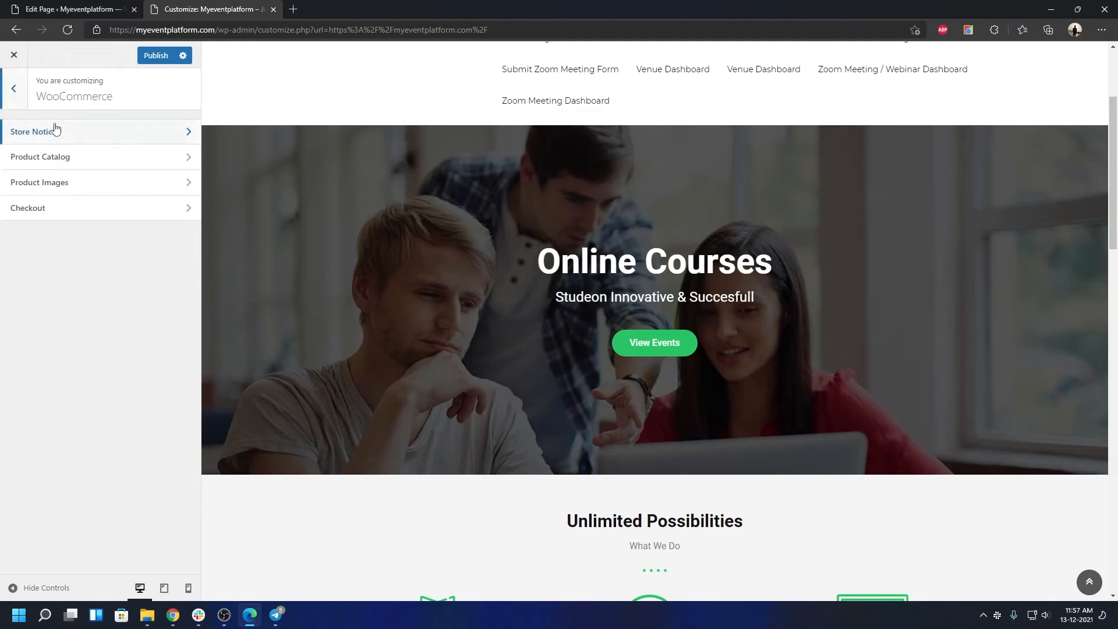
click(93, 170)
click(14, 89)
click(60, 182)
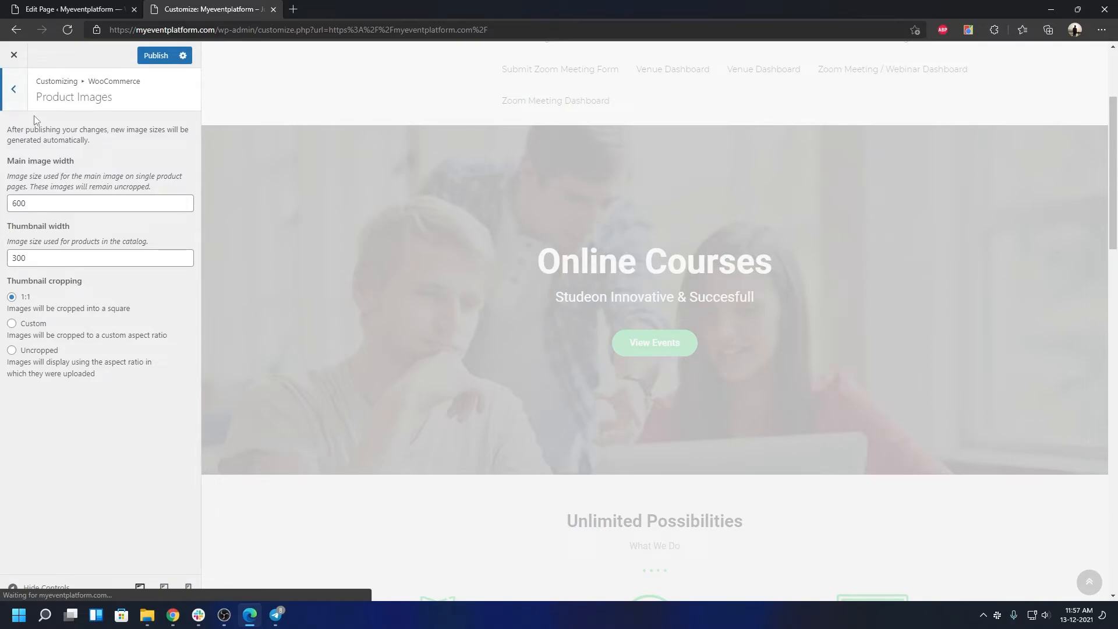
click(14, 89)
click(73, 214)
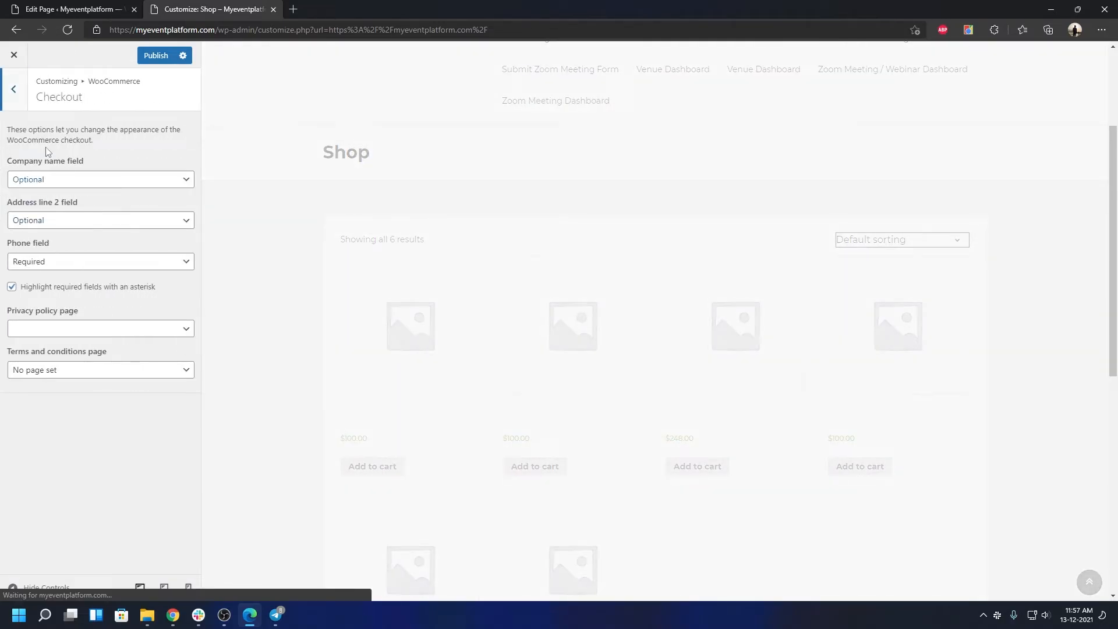
click(15, 105)
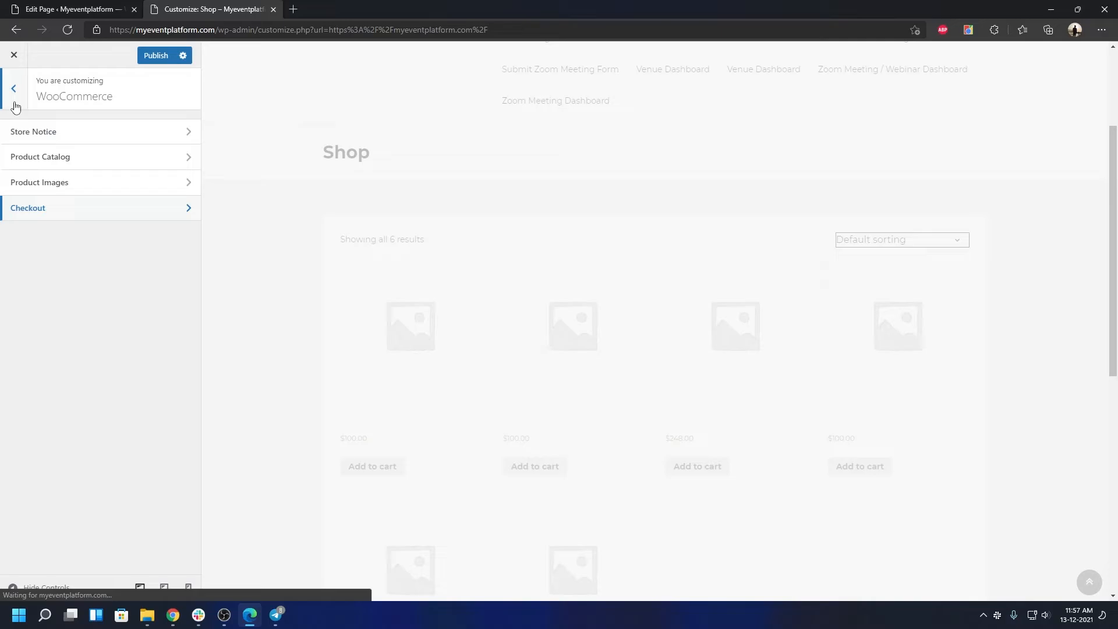
click(16, 105)
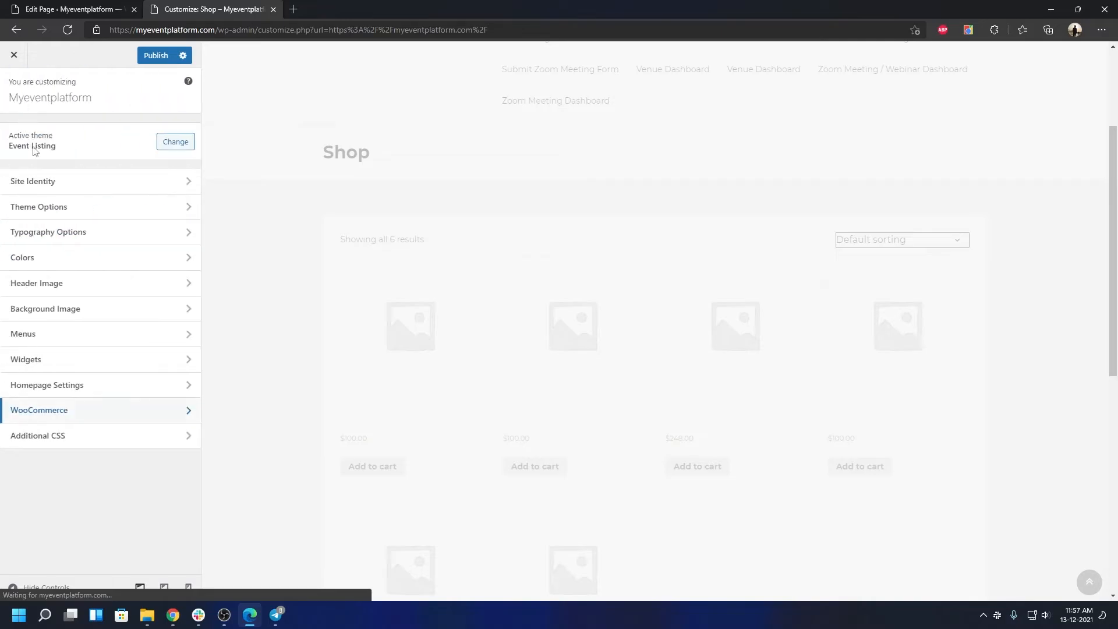
click(59, 436)
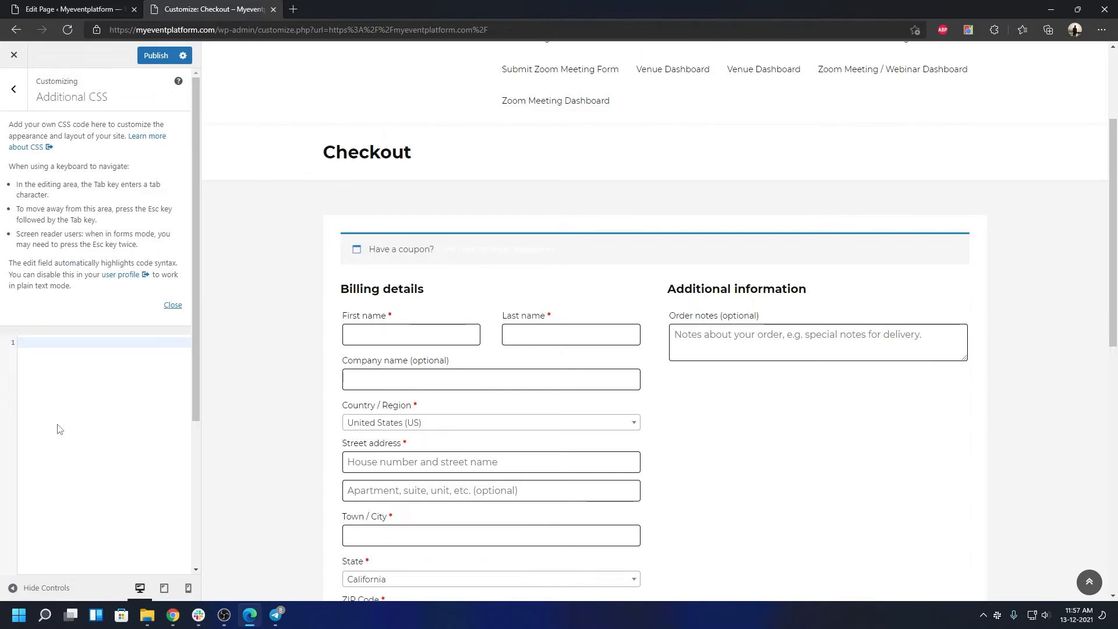
click(13, 89)
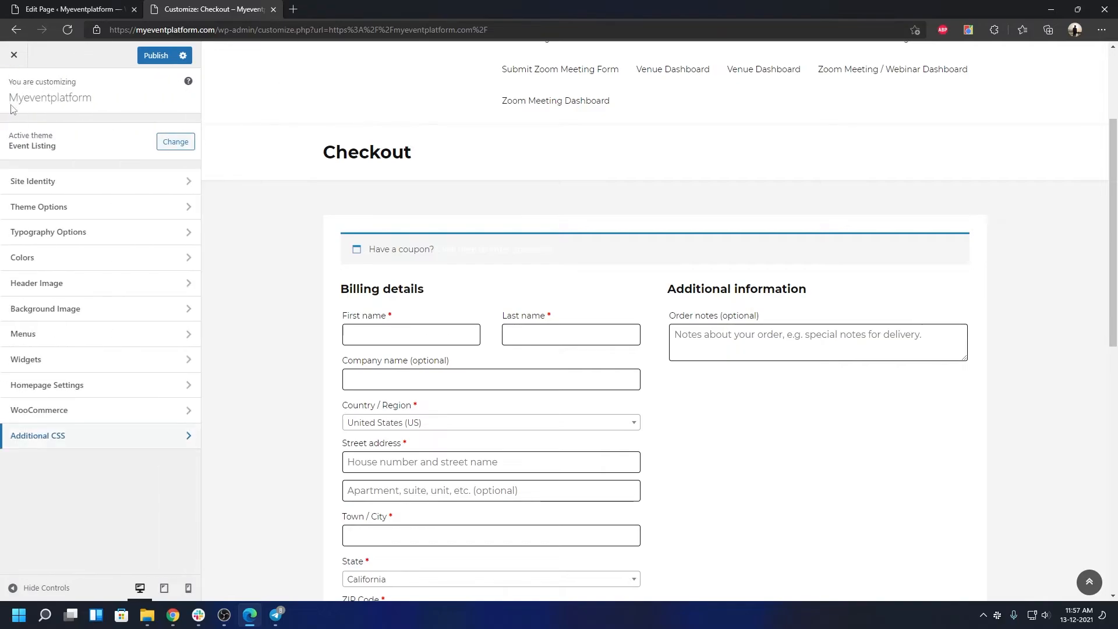
Step: Exit the Customizer, discarding unsaved changes, and open the Home page with Edit with Elementor
click(7, 62)
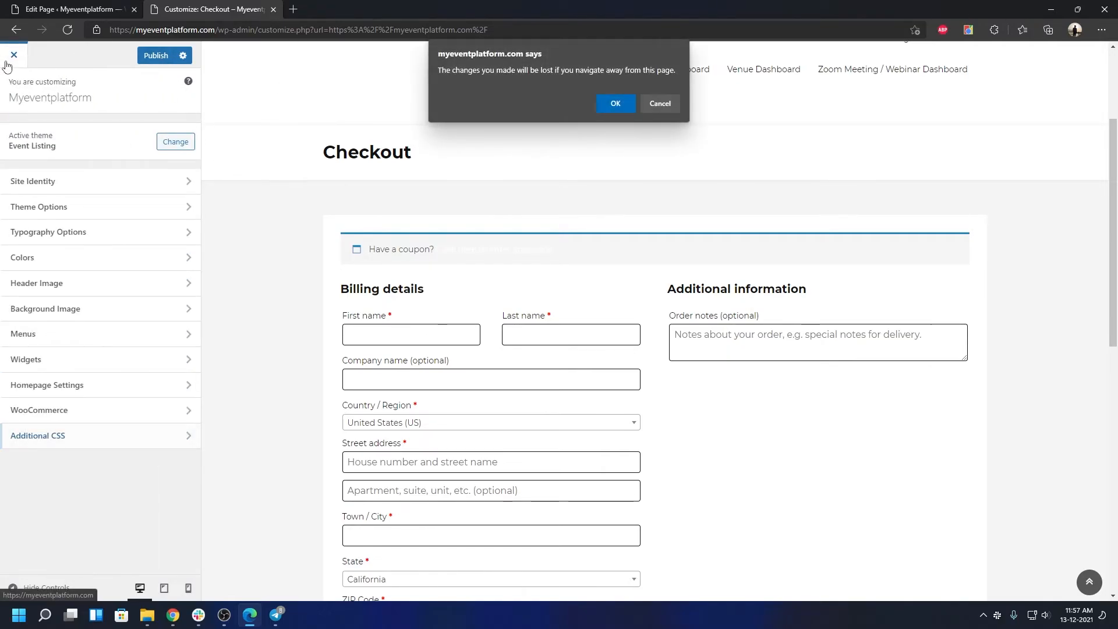
click(602, 106)
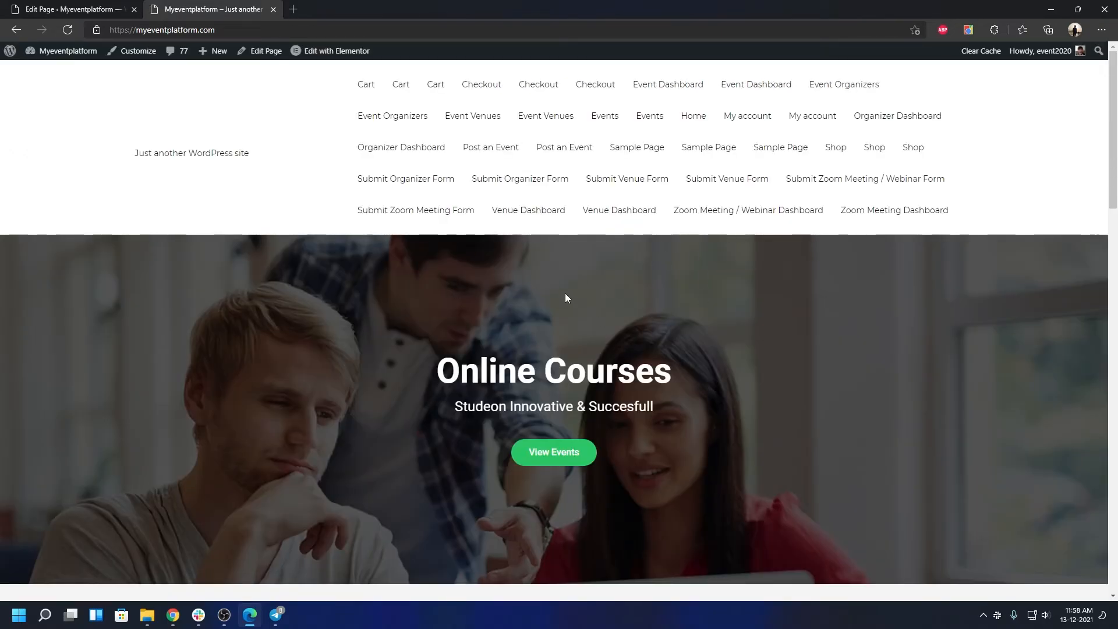
mouse_move(344, 57)
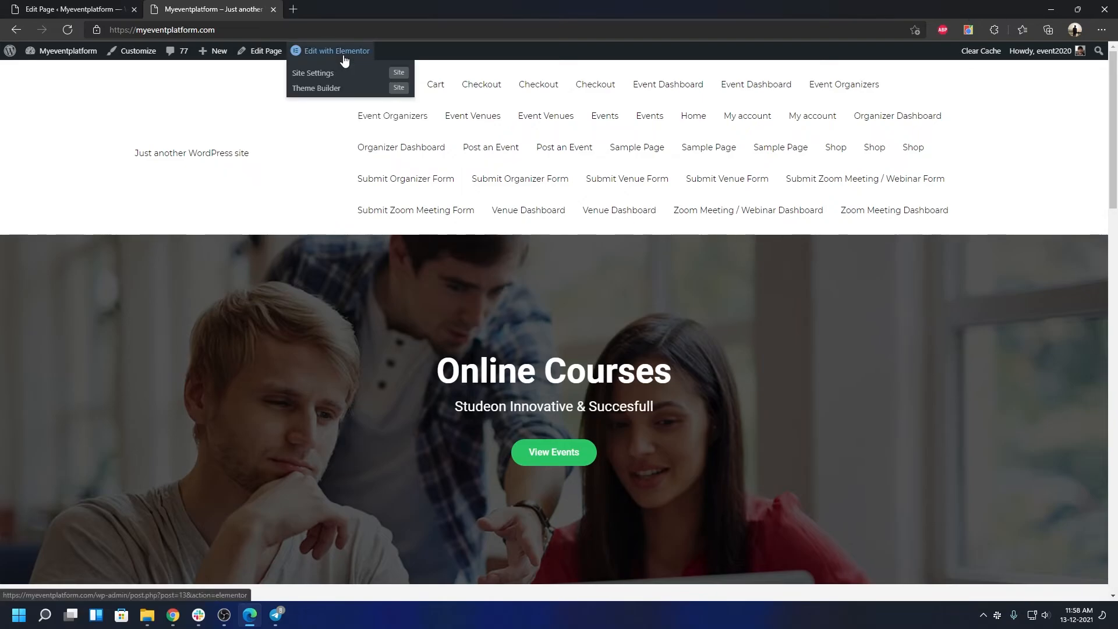
click(344, 57)
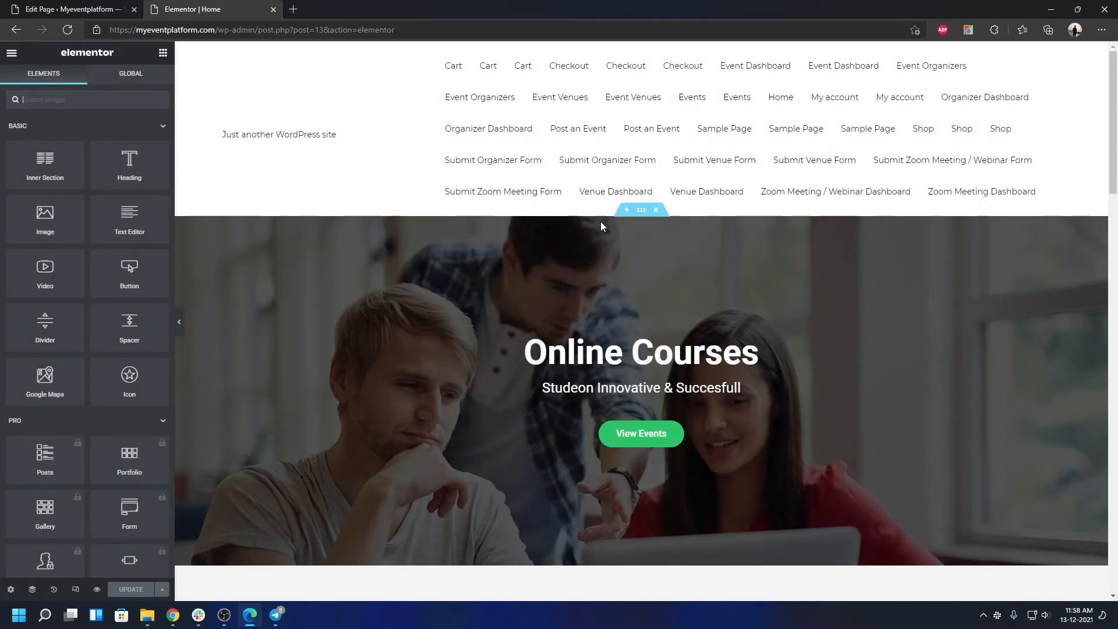
Step: Scroll the Home page in Elementor down past the What Parents Say and newsletter sections
scroll(603, 221, down, 1)
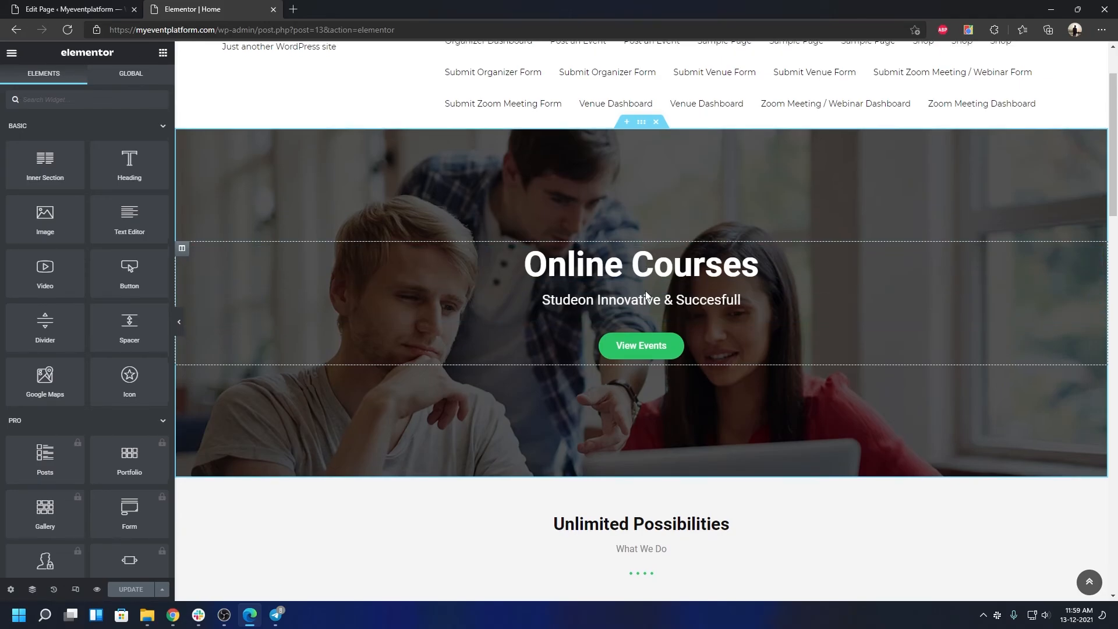
scroll(554, 345, down, 10)
scroll(554, 345, down, 4)
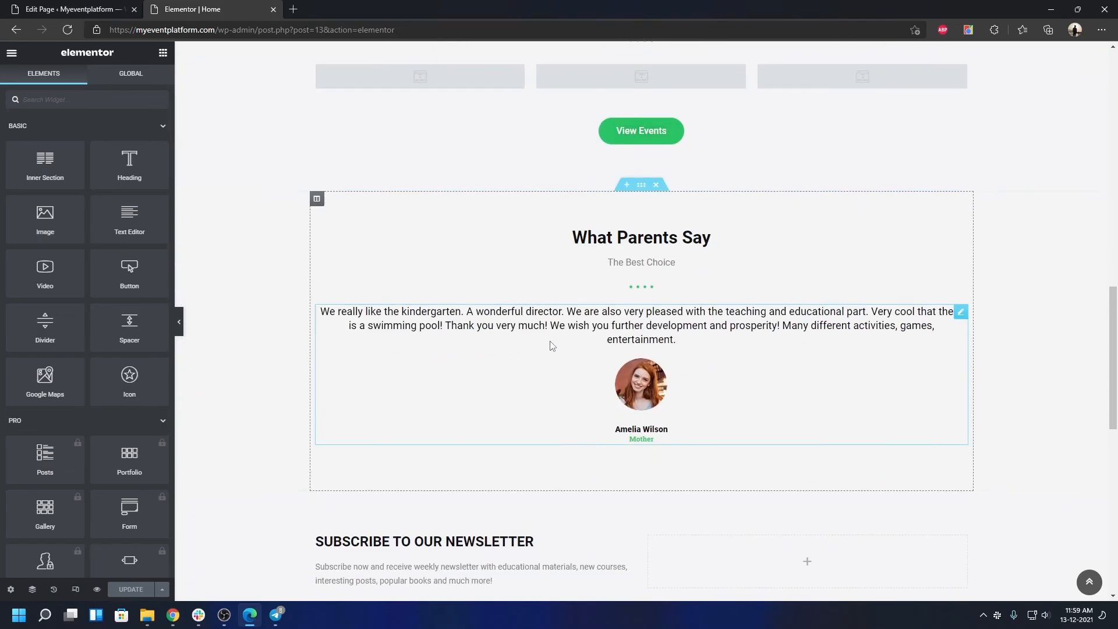
scroll(545, 343, down, 5)
scroll(548, 347, down, 4)
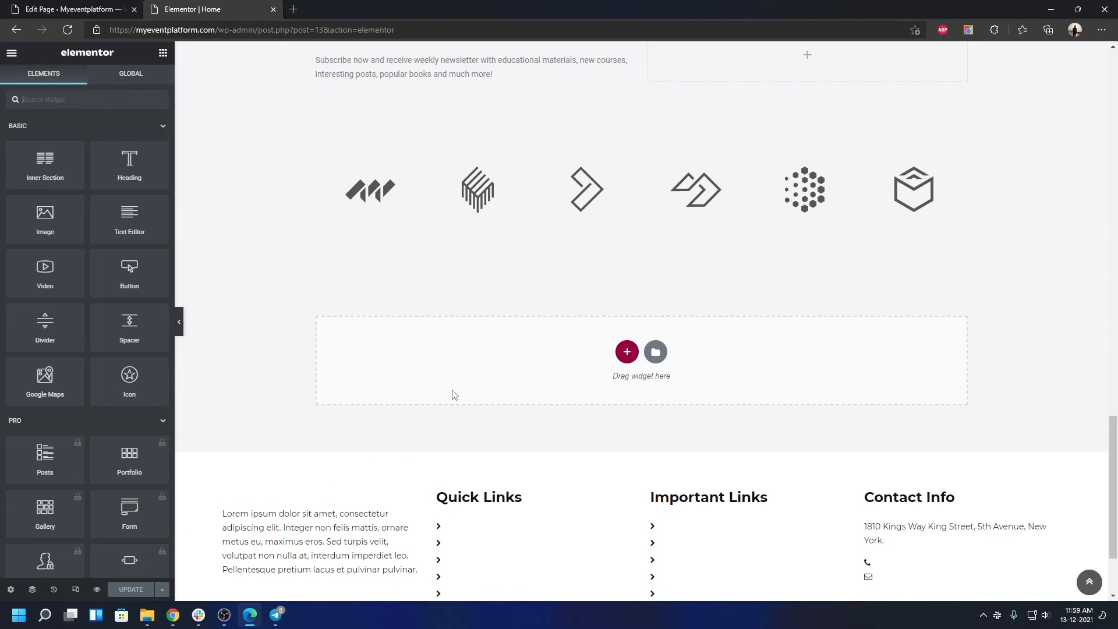
scroll(332, 314, up, 6)
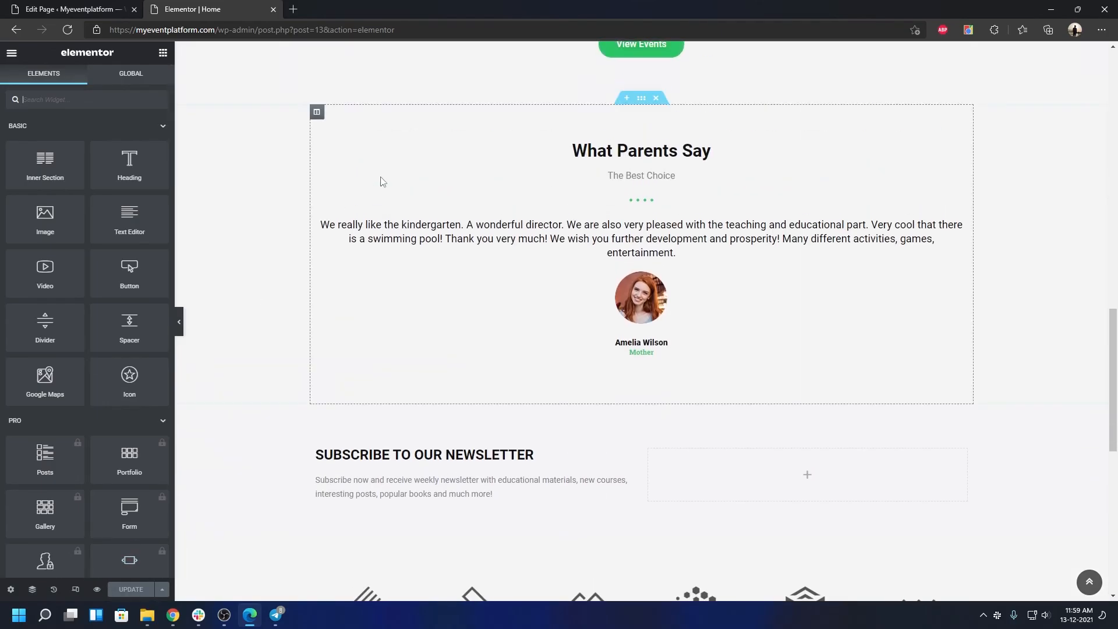
Step: Remove the editor path from the page address to load the live site's home page
click(216, 33)
drag(216, 33, 570, 35)
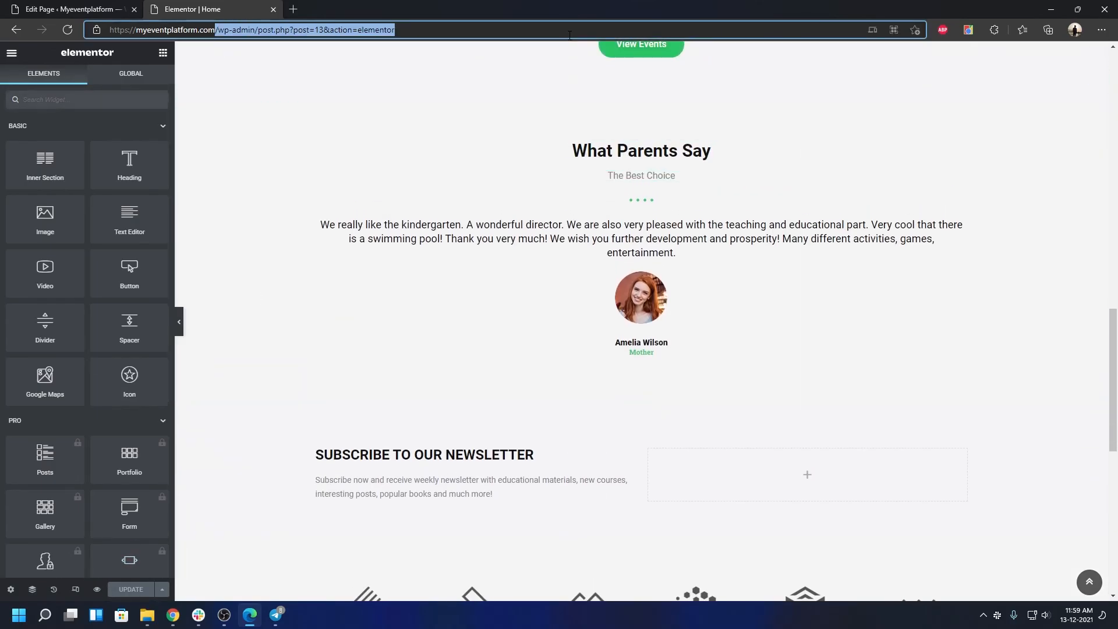
key(BackSpace)
key(Return)
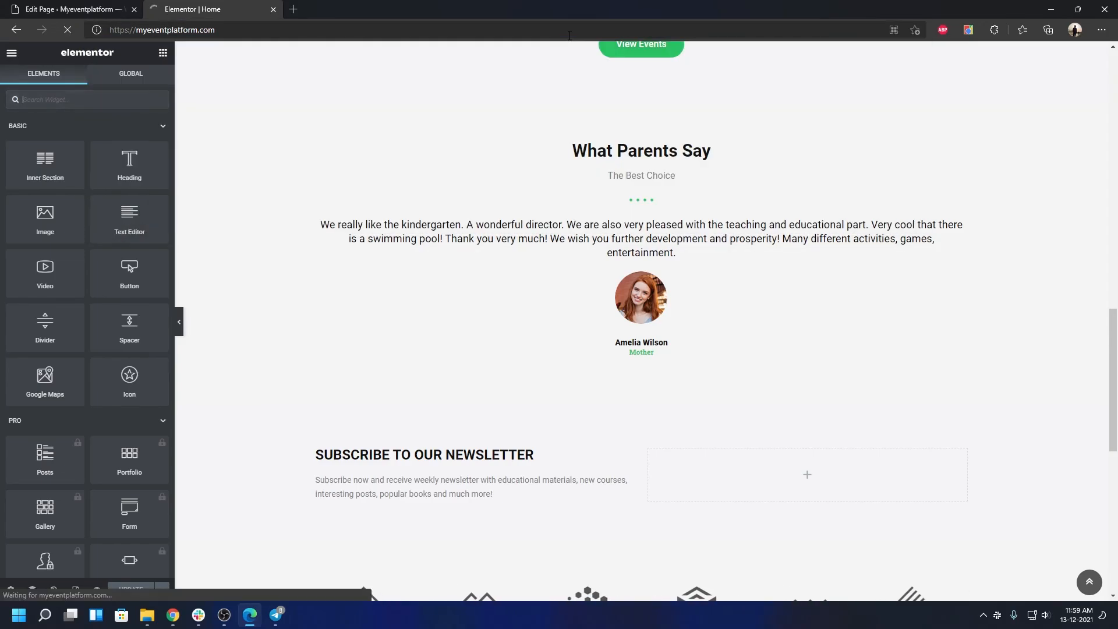